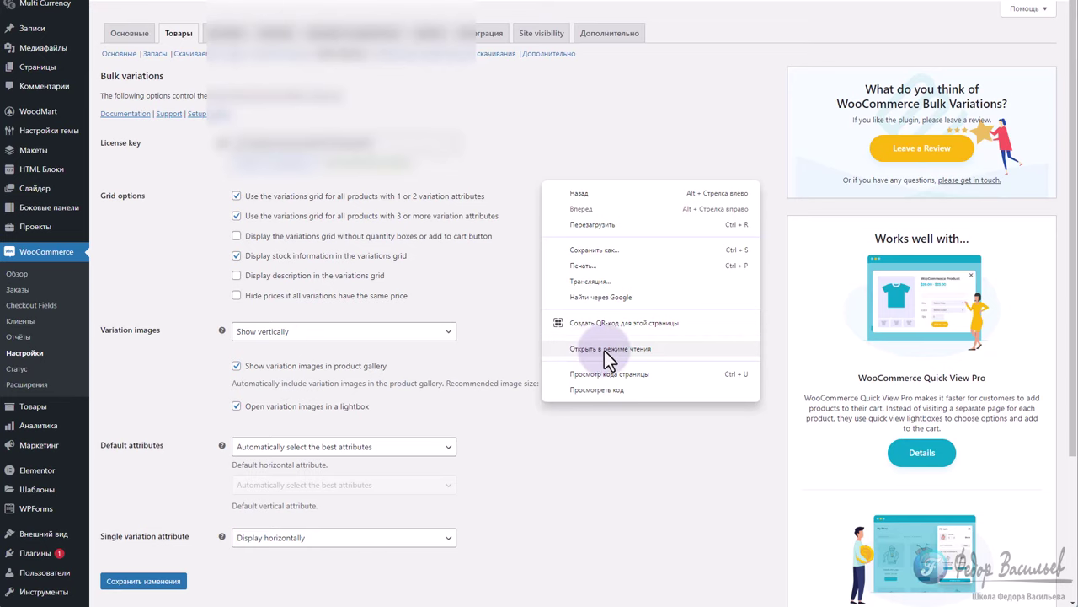
Translate the bulk variations settings page into Russian and review the grid display options
{"action": "left_click", "coordinate": [592, 390]}
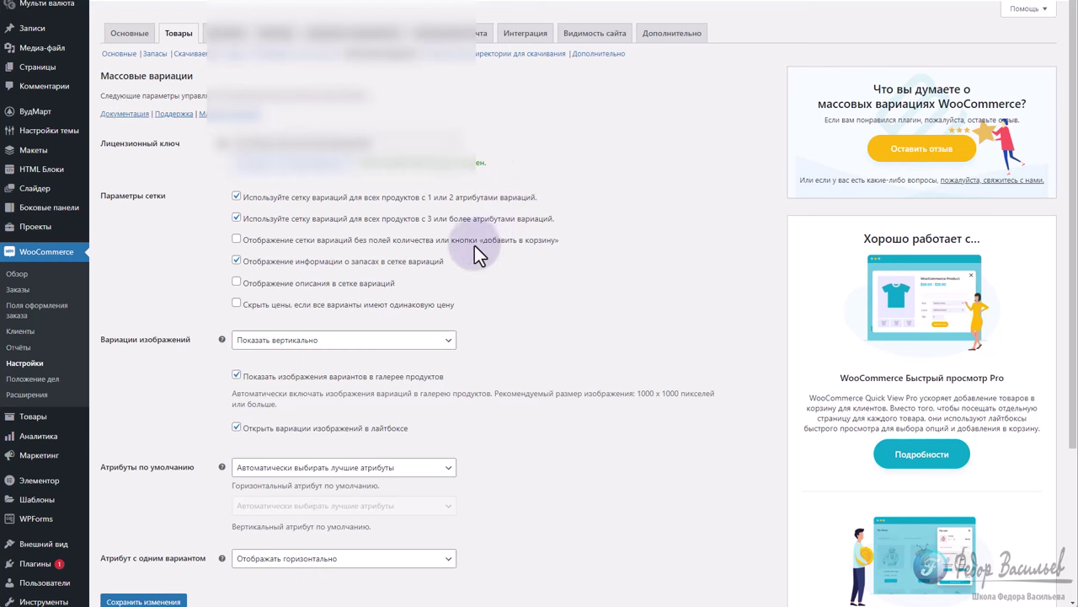
{"action": "left_click_drag", "start_coordinate": [442, 307], "coordinate": [246, 235]}
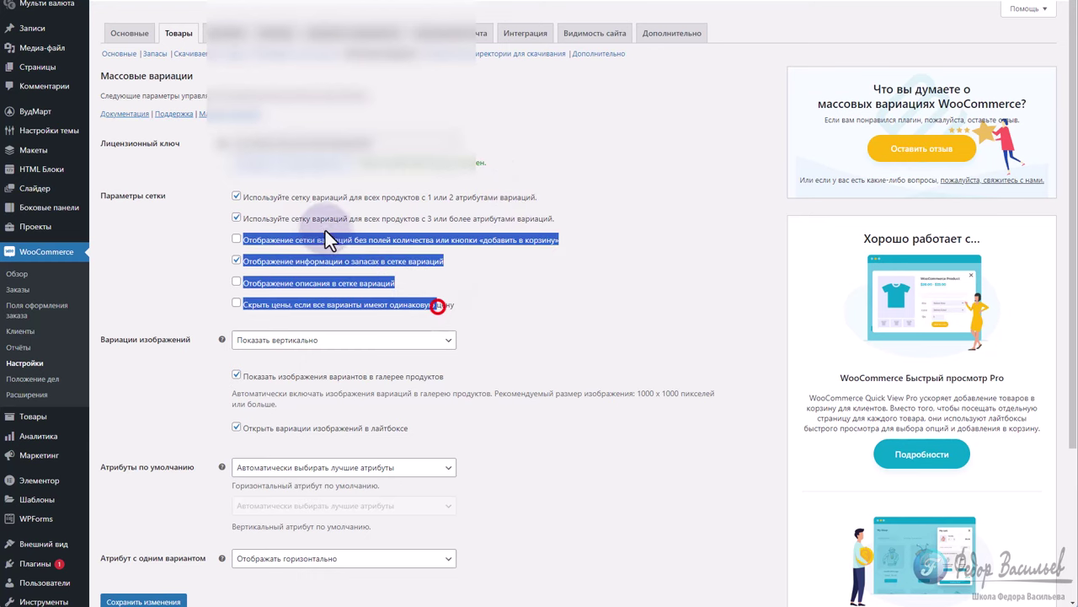
{"action": "left_click", "coordinate": [554, 309]}
{"action": "scroll", "coordinate": [548, 257], "scroll_direction": "down", "scroll_amount": 2}
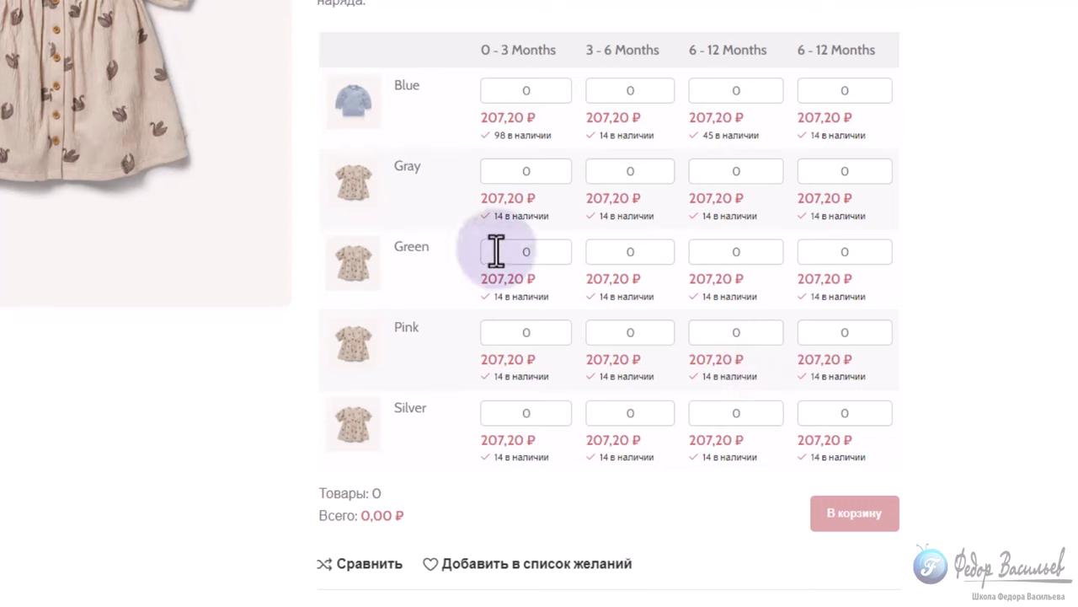
Examine the quantity fields in the product page's variations grid and the item count and total below it
{"action": "left_click", "coordinate": [620, 252]}
{"action": "left_click", "coordinate": [624, 171]}
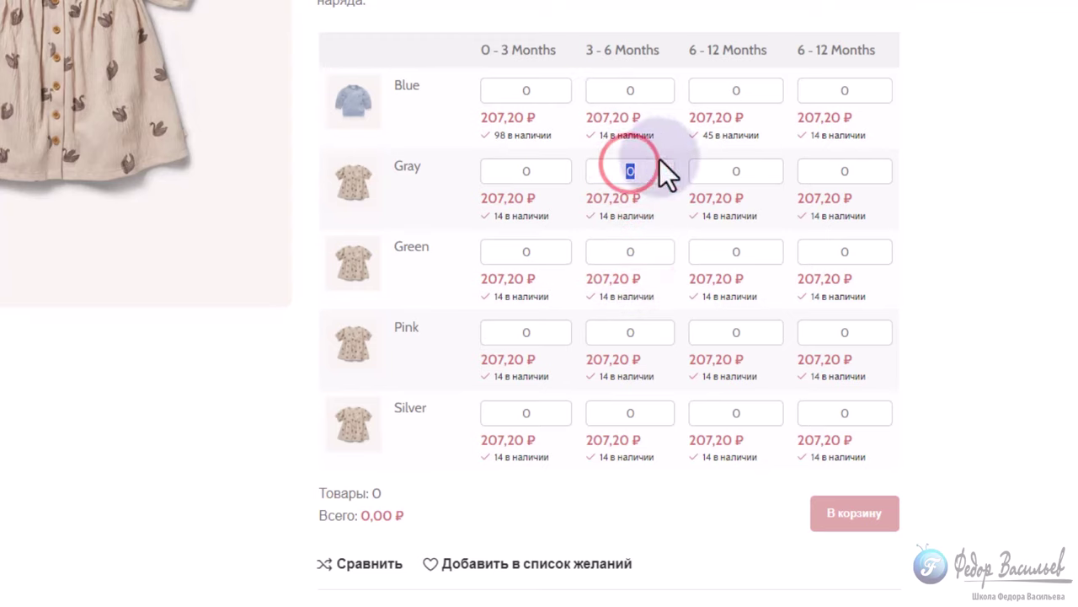
{"action": "scroll", "coordinate": [600, 316], "scroll_direction": "down", "scroll_amount": 3}
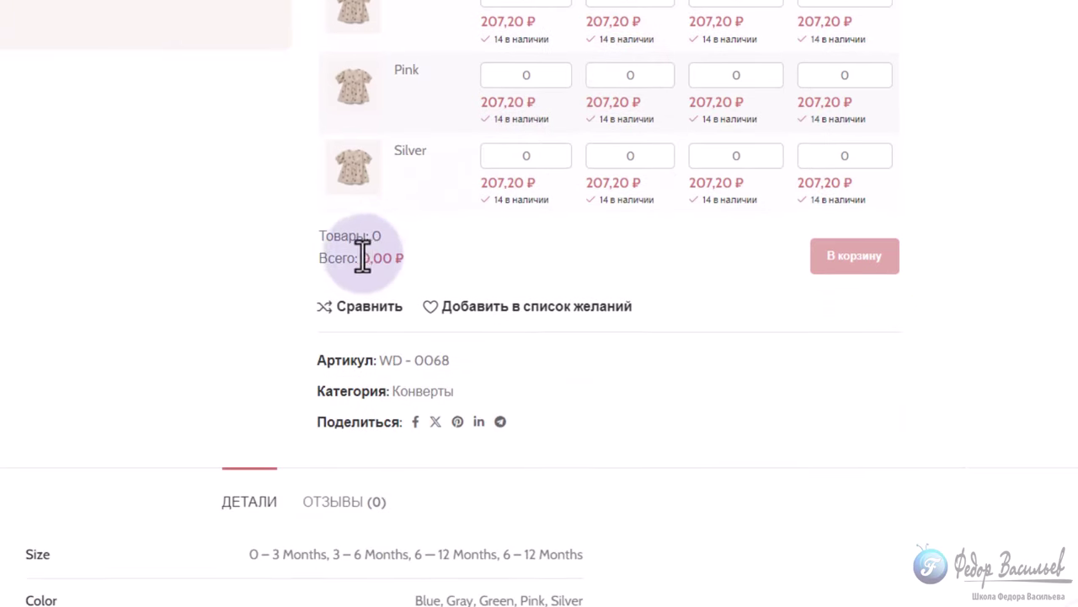
{"action": "left_click", "coordinate": [392, 228]}
{"action": "left_click", "coordinate": [258, 278]}
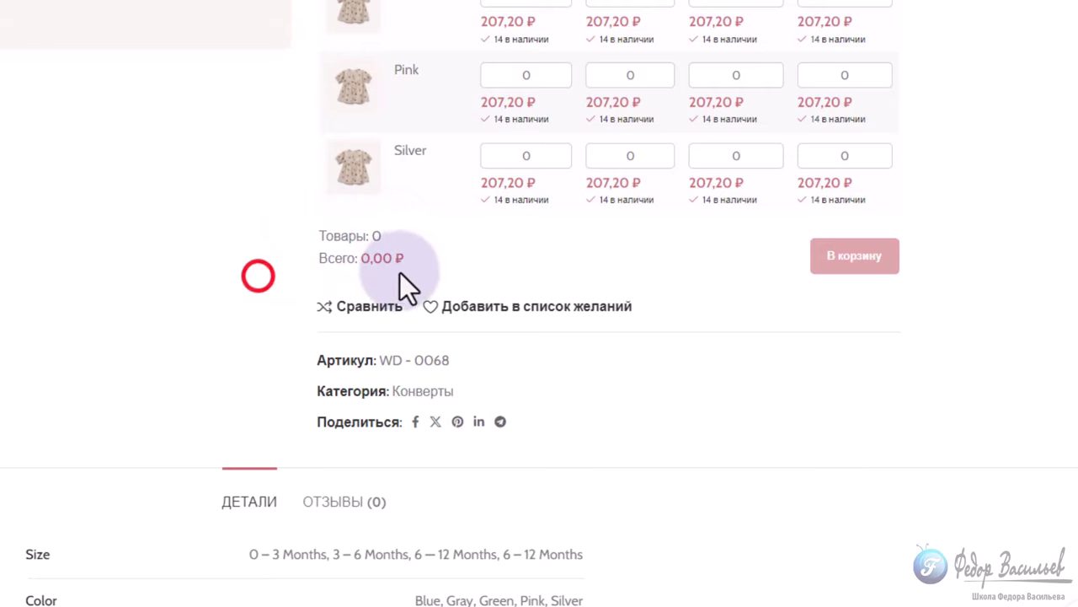
{"action": "left_click_drag", "start_coordinate": [404, 259], "coordinate": [328, 258]}
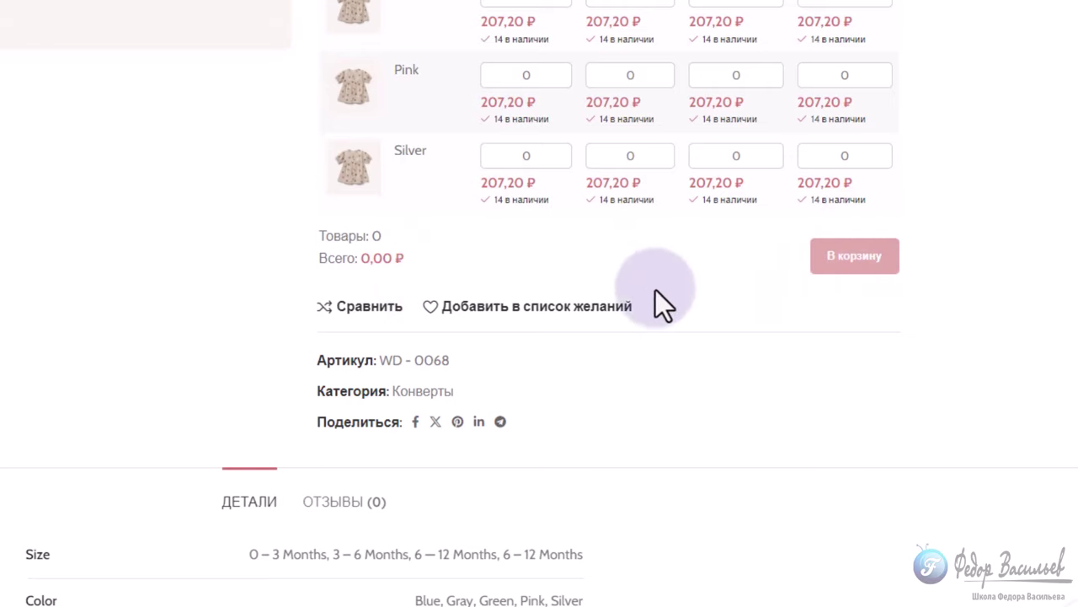
{"action": "scroll", "coordinate": [601, 329], "scroll_direction": "up", "scroll_amount": 3}
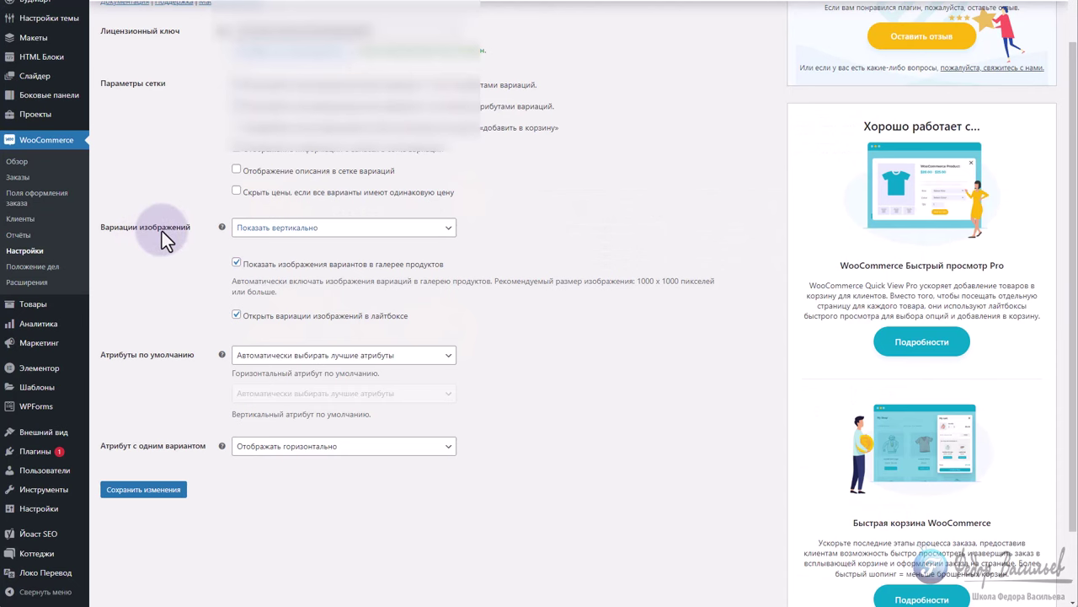
Check the available variation image display options in the plugin settings and view the Blue variation's picture on the product page
{"action": "left_click", "coordinate": [299, 227]}
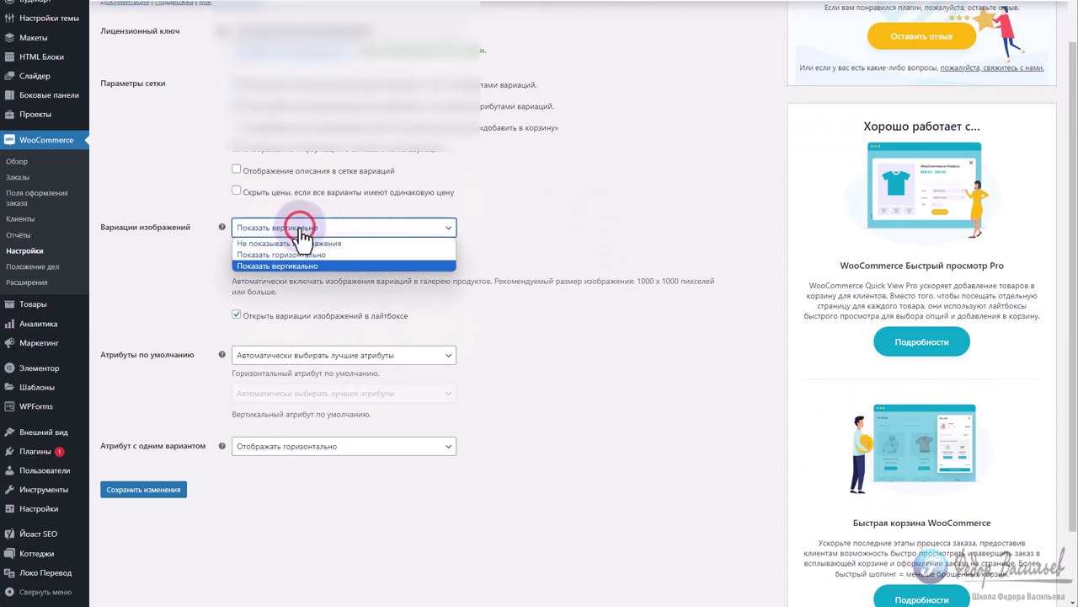
{"action": "left_click", "coordinate": [304, 228]}
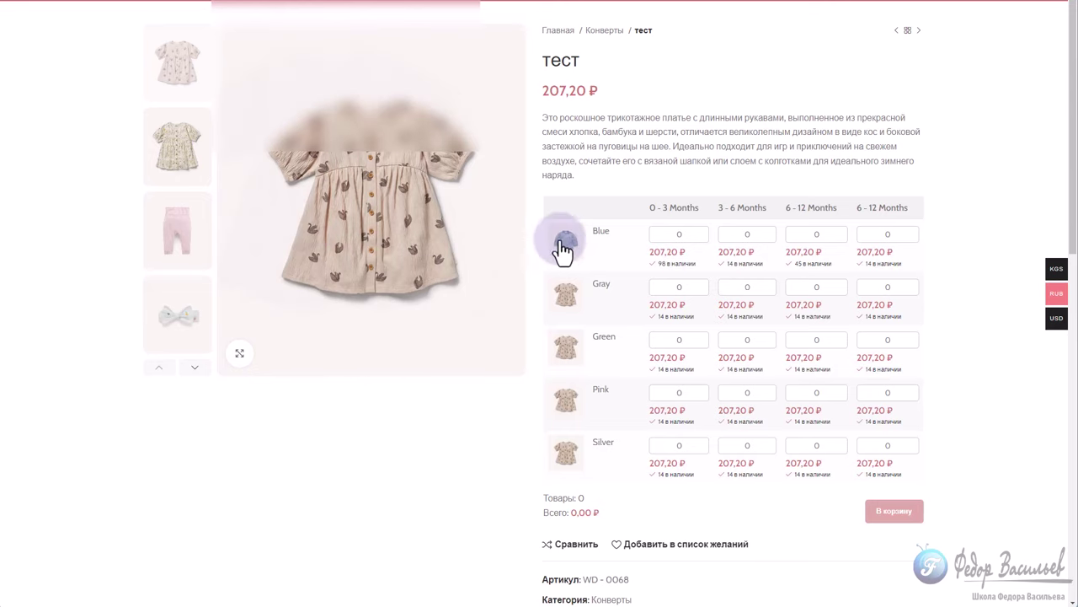
{"action": "left_click", "coordinate": [561, 239]}
{"action": "left_click", "coordinate": [758, 243]}
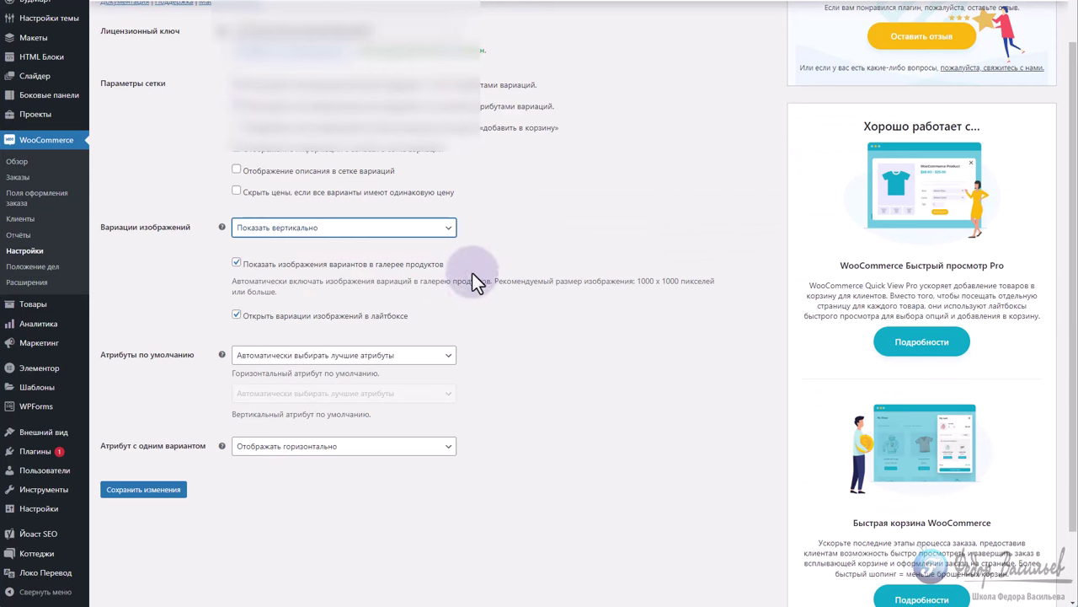
Review the choices for the default horizontal attribute and the single variation attribute in the plugin settings
{"action": "left_click", "coordinate": [265, 358]}
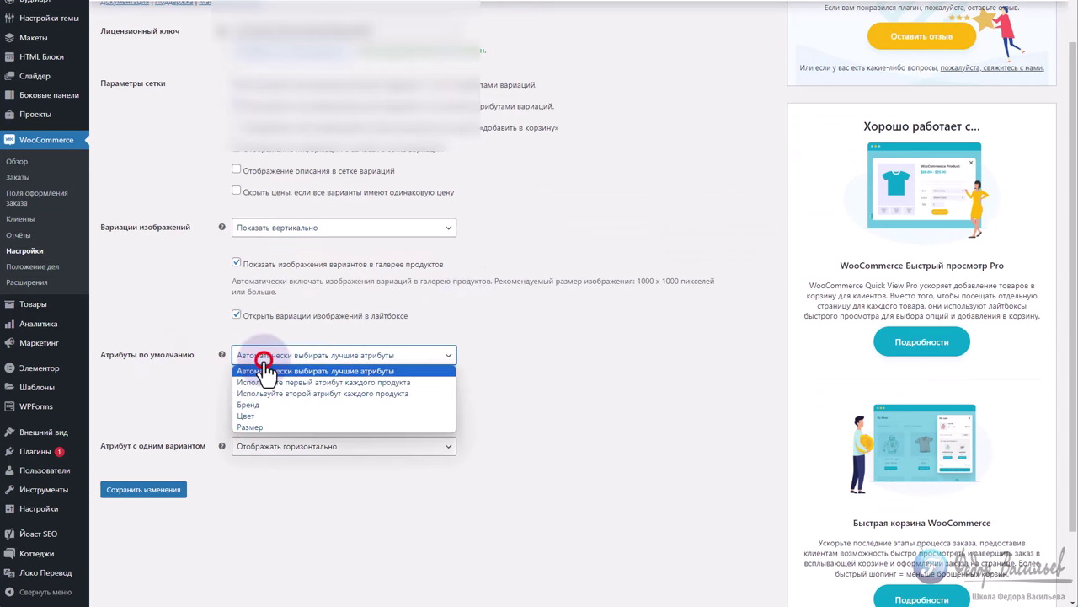
{"action": "left_click", "coordinate": [265, 371]}
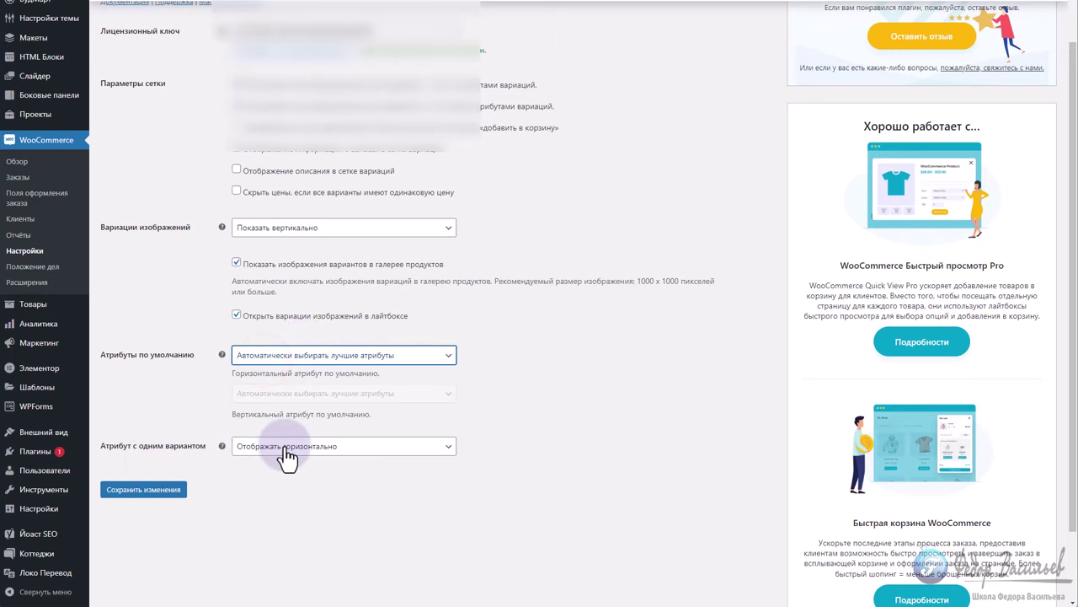
{"action": "left_click", "coordinate": [355, 446]}
{"action": "left_click", "coordinate": [357, 448]}
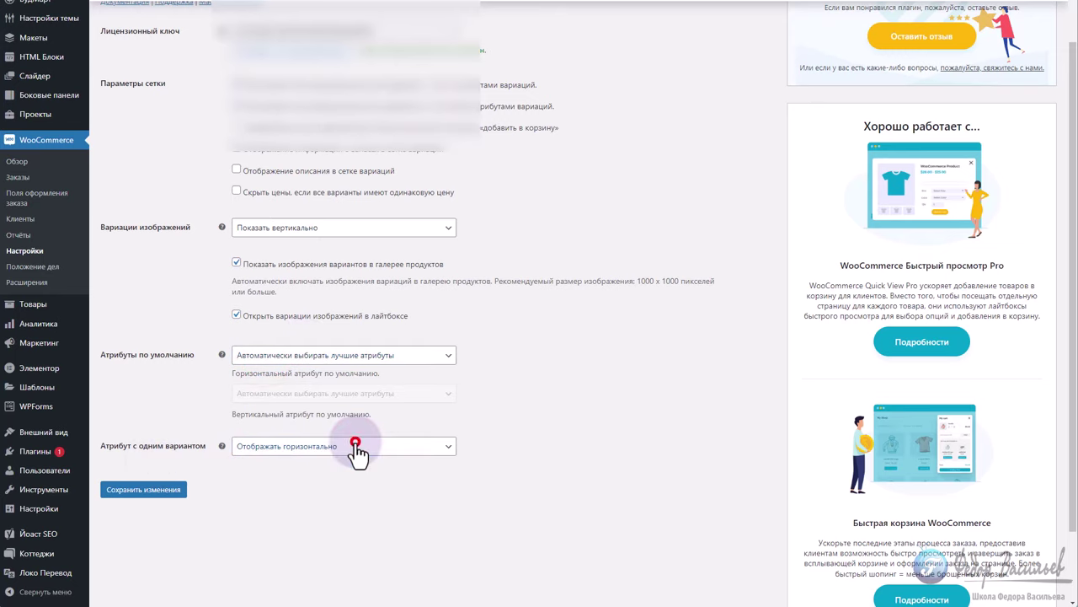
{"action": "scroll", "coordinate": [381, 310], "scroll_direction": "up", "scroll_amount": 2}
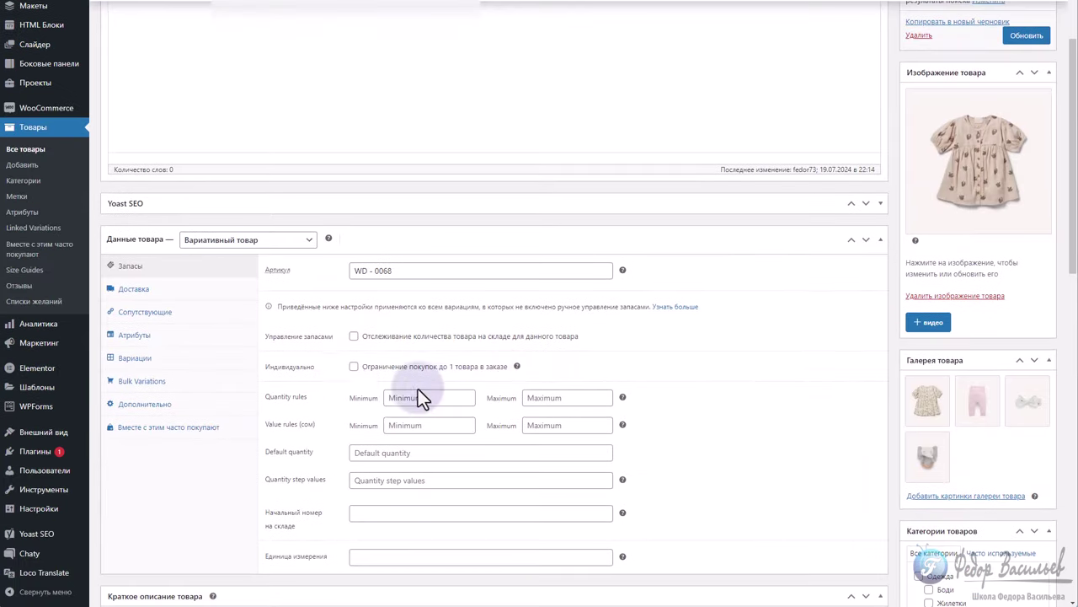
Inspect the Size and Color attributes in the variable product's data
{"action": "left_click", "coordinate": [139, 335]}
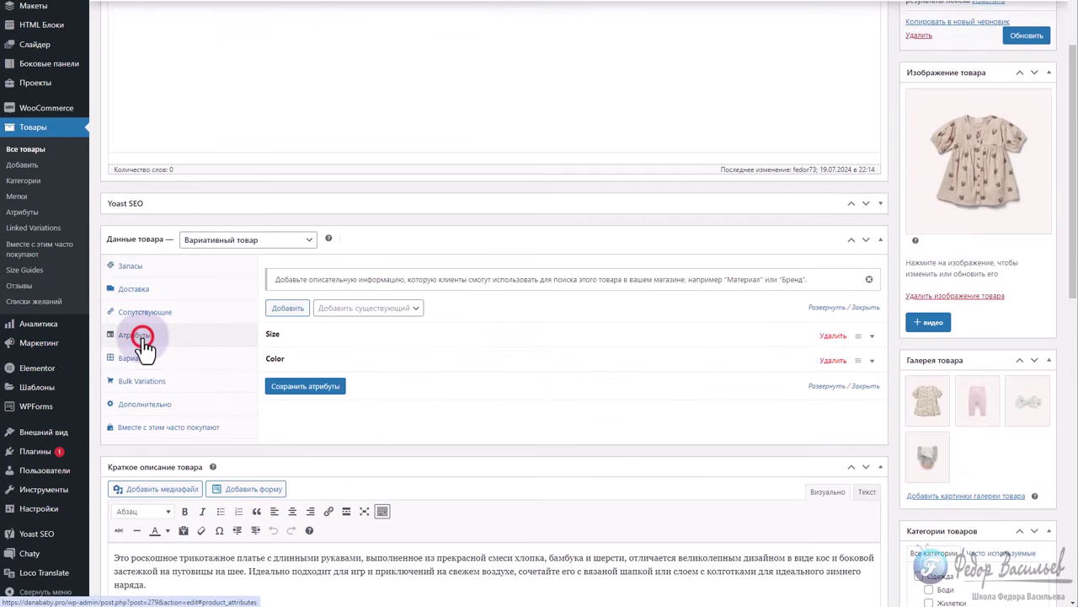
{"action": "left_click", "coordinate": [350, 335]}
{"action": "left_click", "coordinate": [349, 335]}
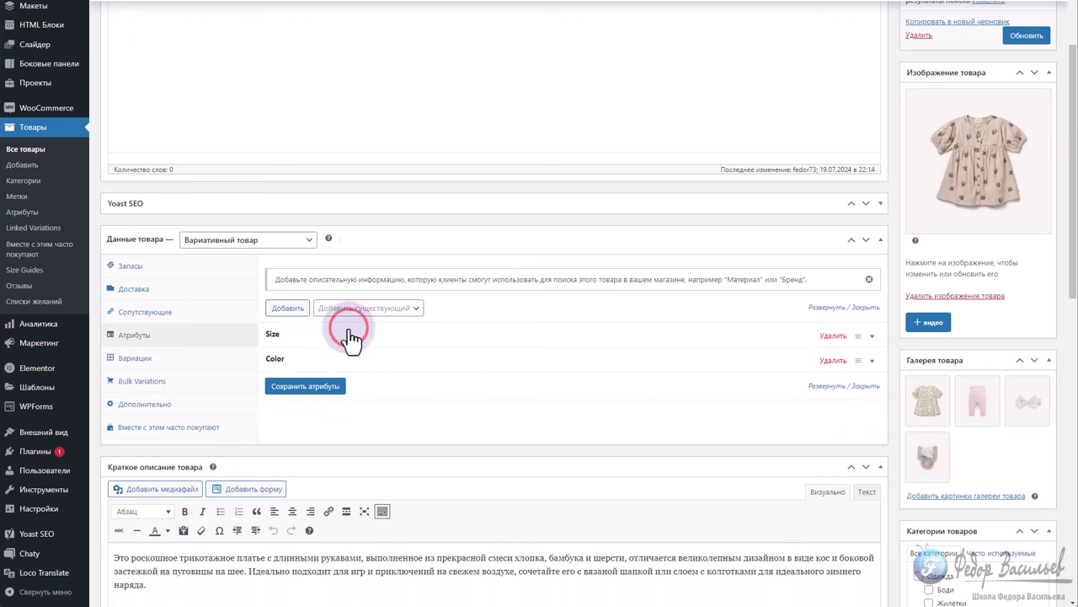
{"action": "left_click", "coordinate": [305, 361]}
{"action": "left_click", "coordinate": [305, 360]}
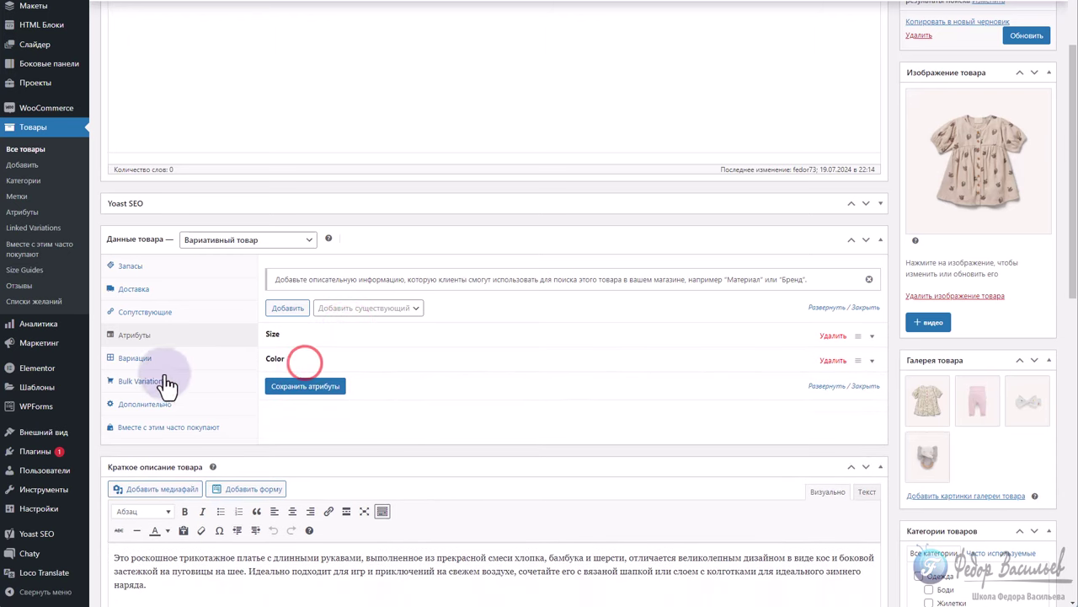
Look through the list of size and color variations in the product data
{"action": "left_click", "coordinate": [129, 362]}
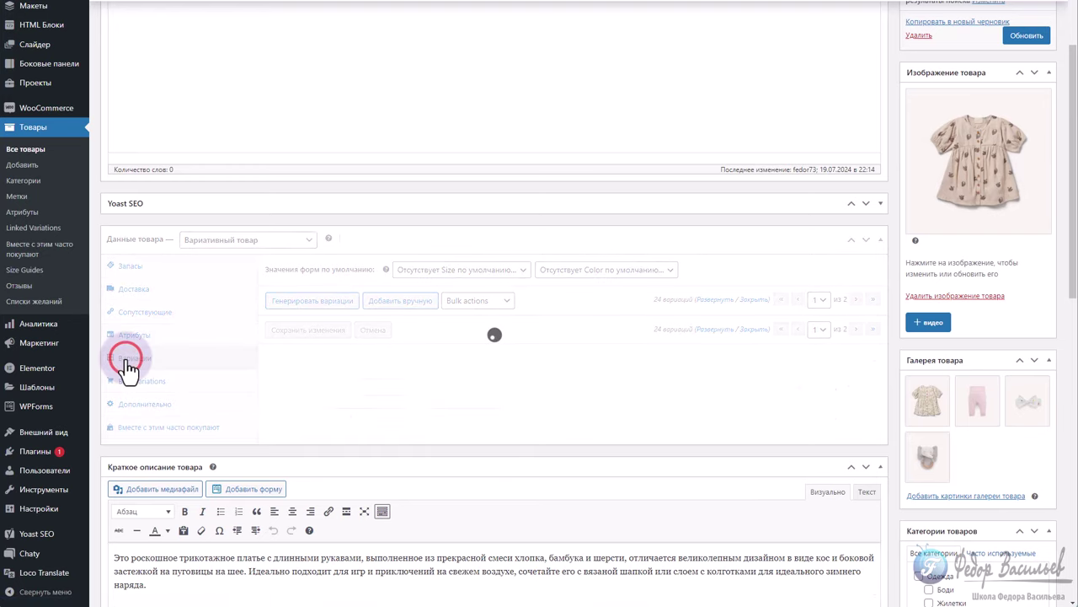
{"action": "scroll", "coordinate": [522, 337], "scroll_direction": "down", "scroll_amount": 5}
{"action": "scroll", "coordinate": [522, 430], "scroll_direction": "up", "scroll_amount": 2}
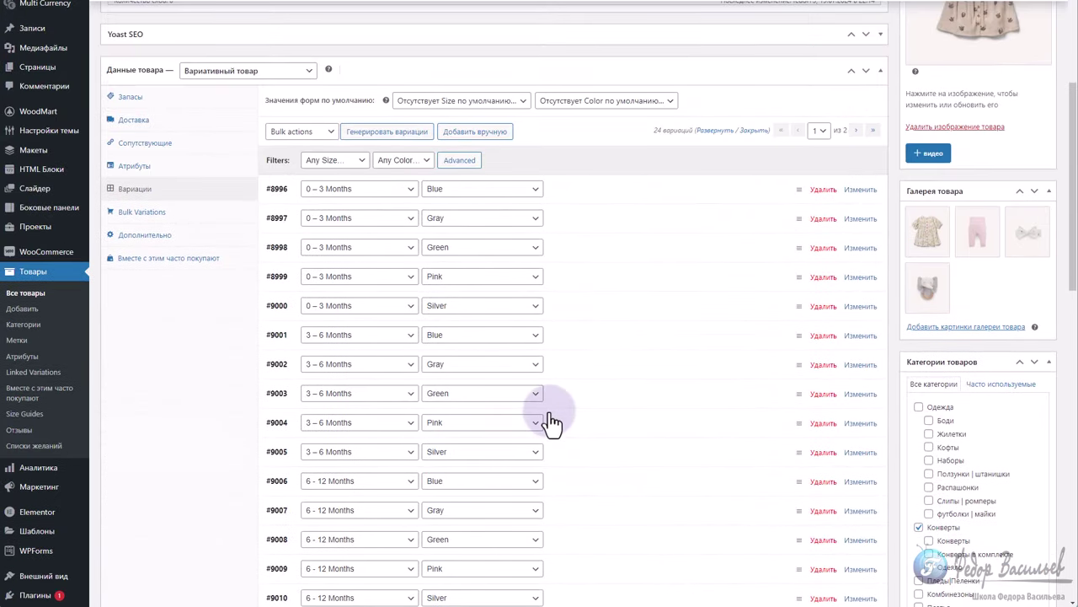
Open the product's bulk variations settings, translated into Russian, and check the hint for disabling purchases
{"action": "scroll", "coordinate": [211, 376], "scroll_direction": "up", "scroll_amount": 2}
{"action": "left_click", "coordinate": [135, 327]}
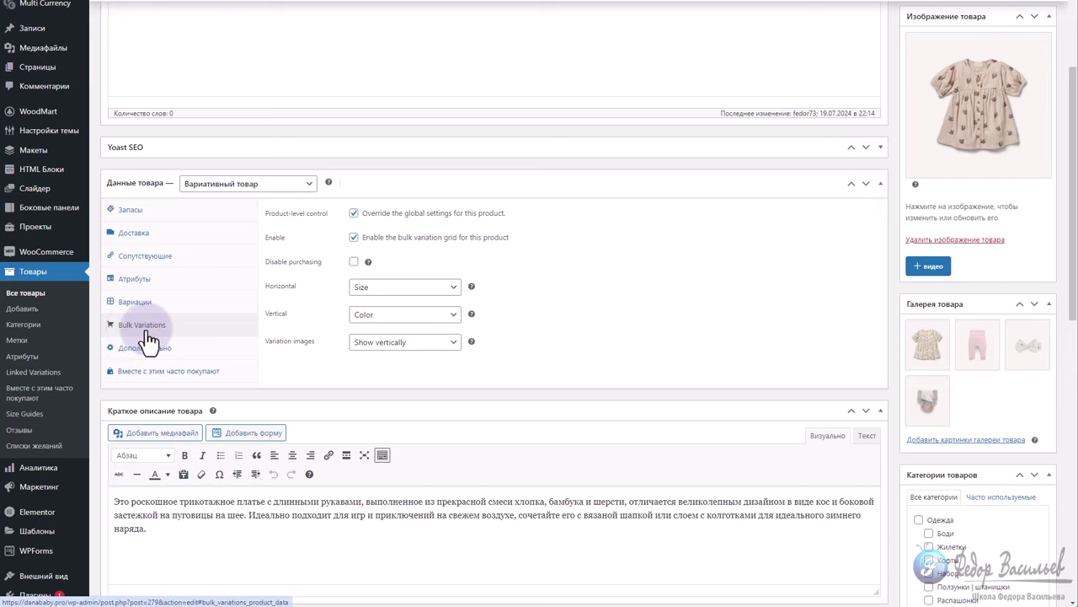
{"action": "right_click", "coordinate": [539, 261]}
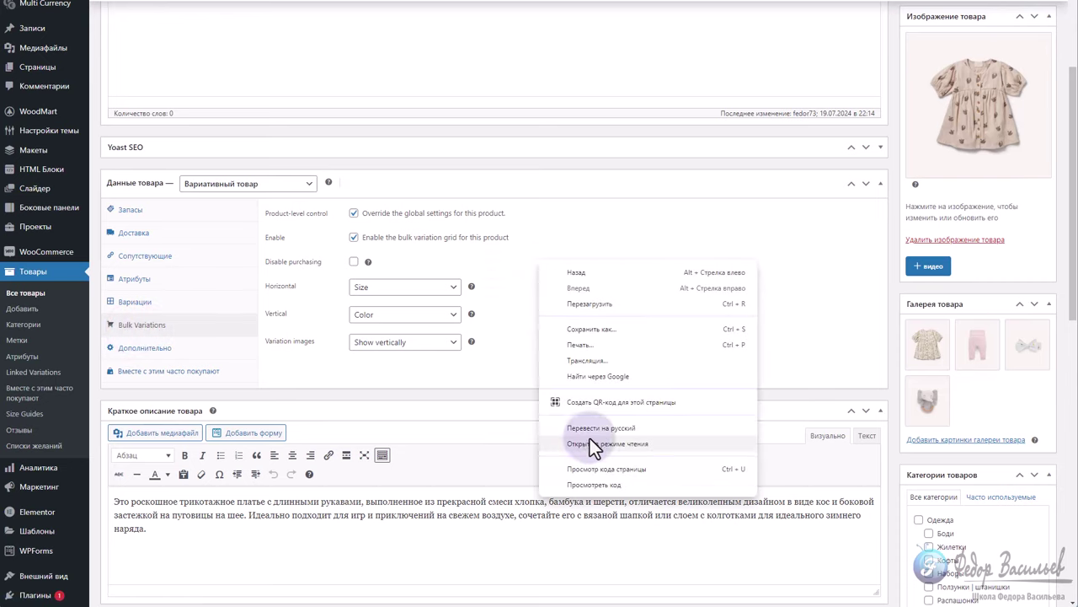
{"action": "left_click", "coordinate": [599, 435]}
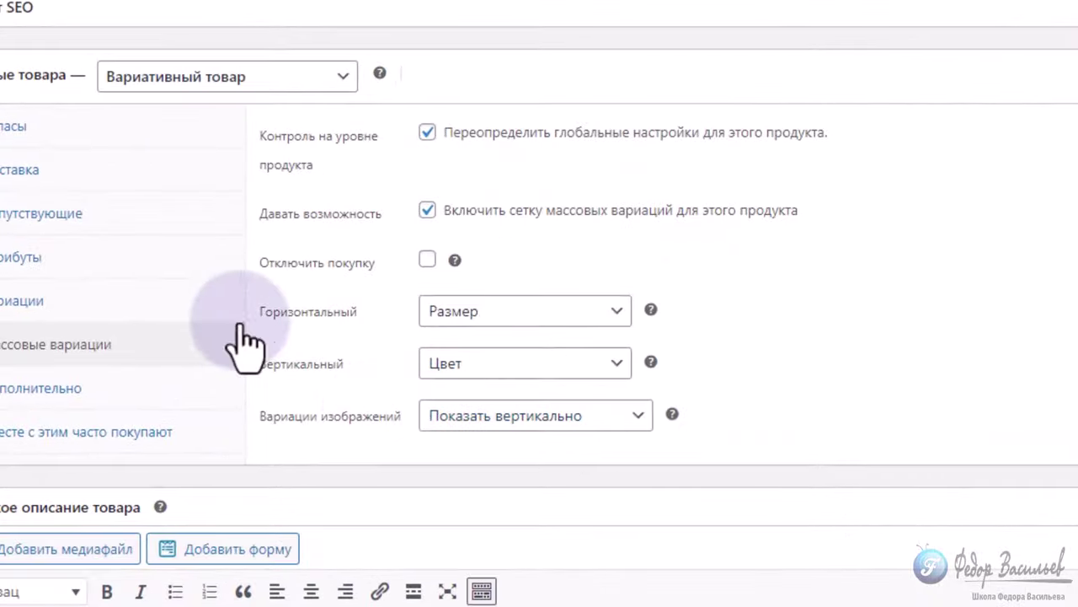
{"action": "scroll", "coordinate": [1047, 433], "scroll_direction": "up", "scroll_amount": 2}
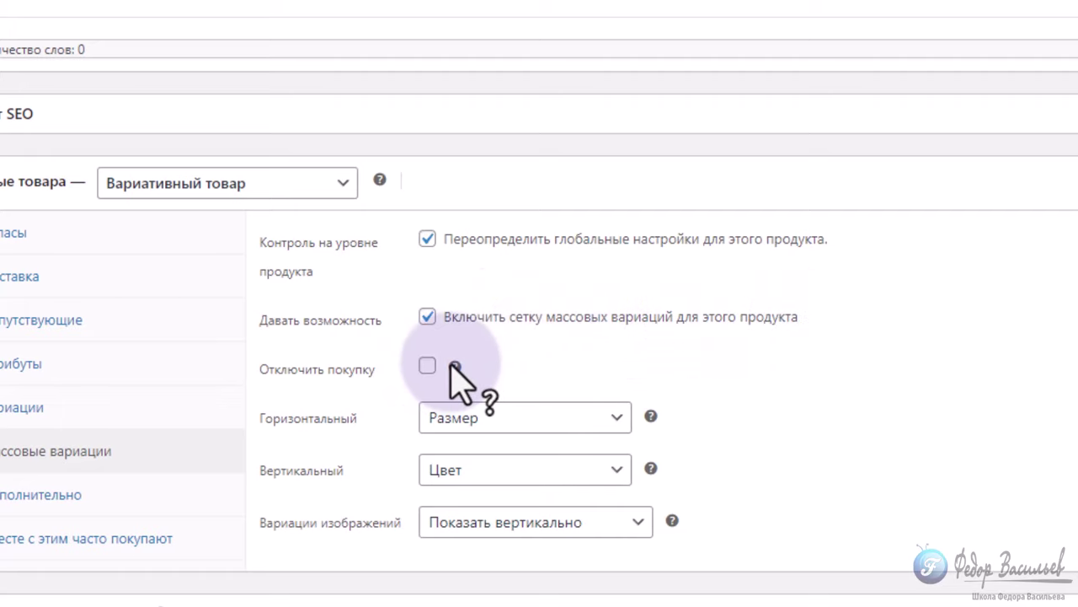
{"action": "mouse_move", "coordinate": [453, 367]}
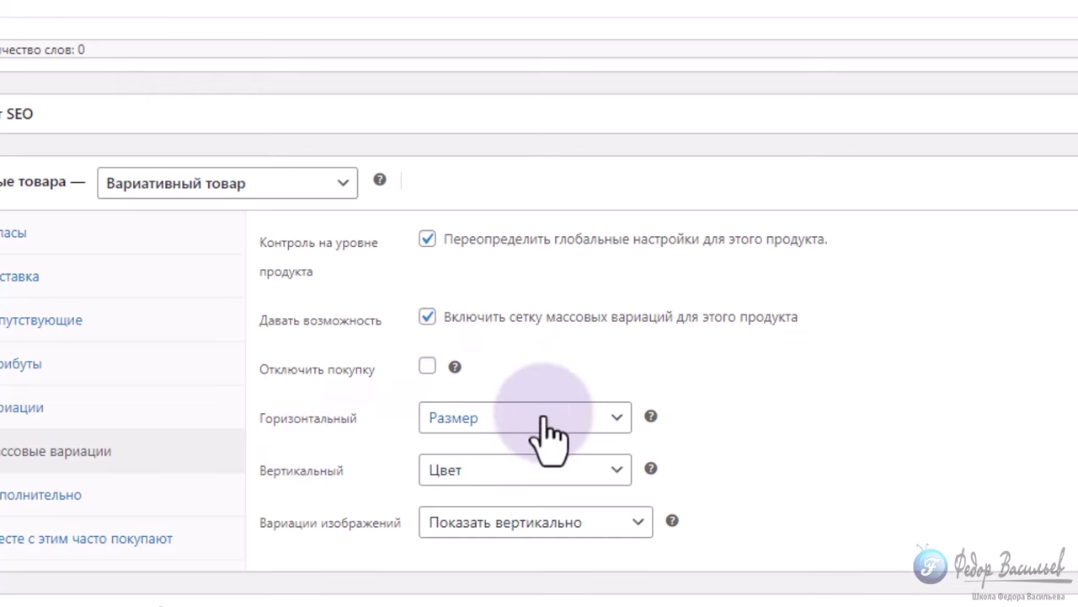
Check the horizontal attribute choices and compare them with the size column headings in the product page's grid
{"action": "left_click", "coordinate": [543, 417]}
{"action": "left_click", "coordinate": [544, 415]}
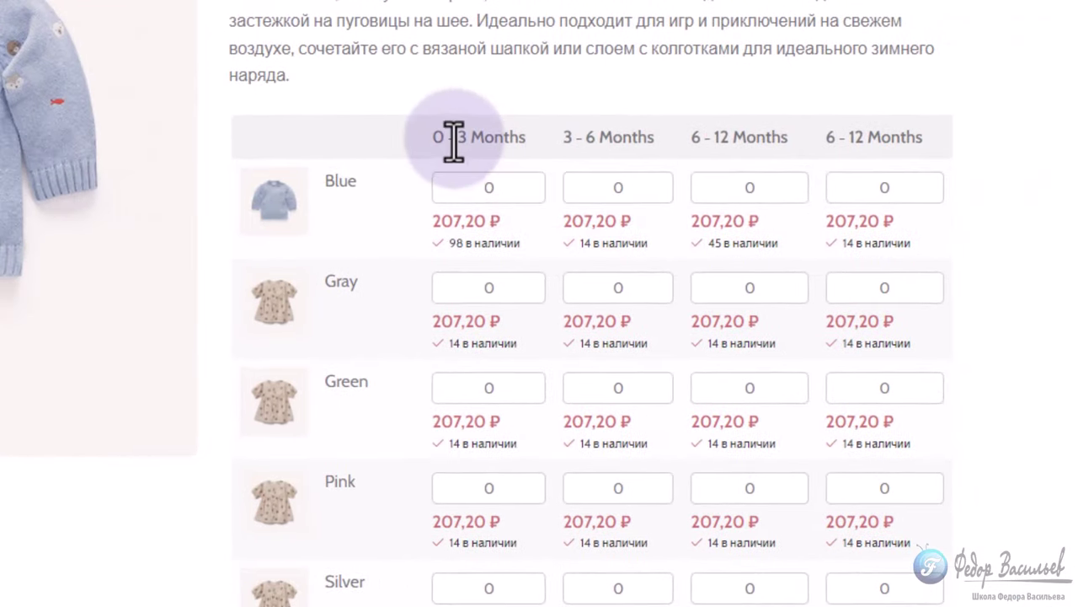
{"action": "left_click_drag", "start_coordinate": [453, 137], "coordinate": [881, 139]}
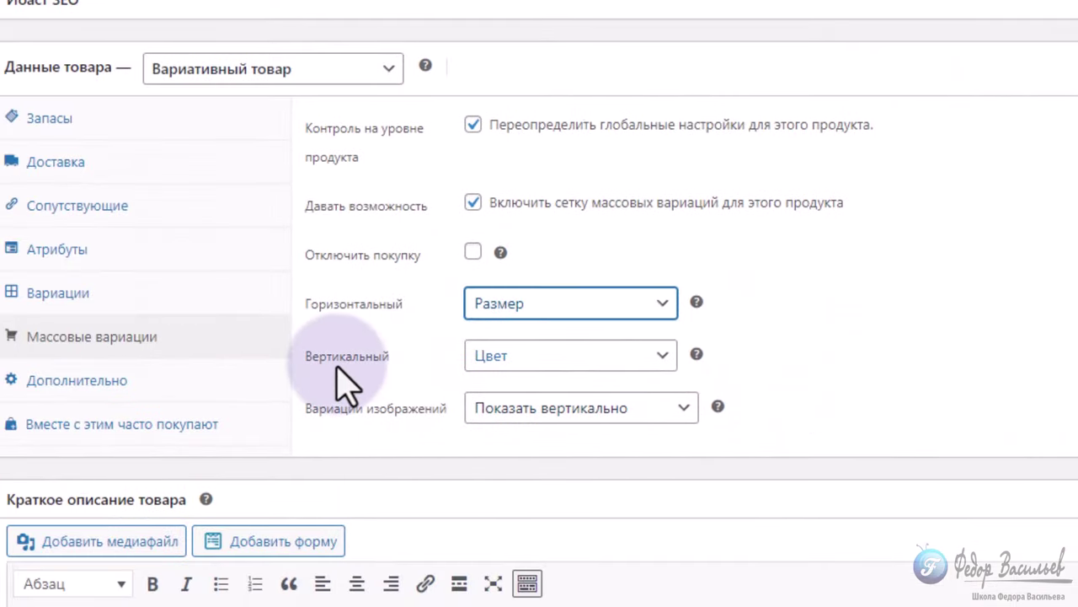
Check the vertical attribute choices and compare them with the color row labels in the product page's grid
{"action": "left_click", "coordinate": [489, 356]}
{"action": "left_click", "coordinate": [504, 351]}
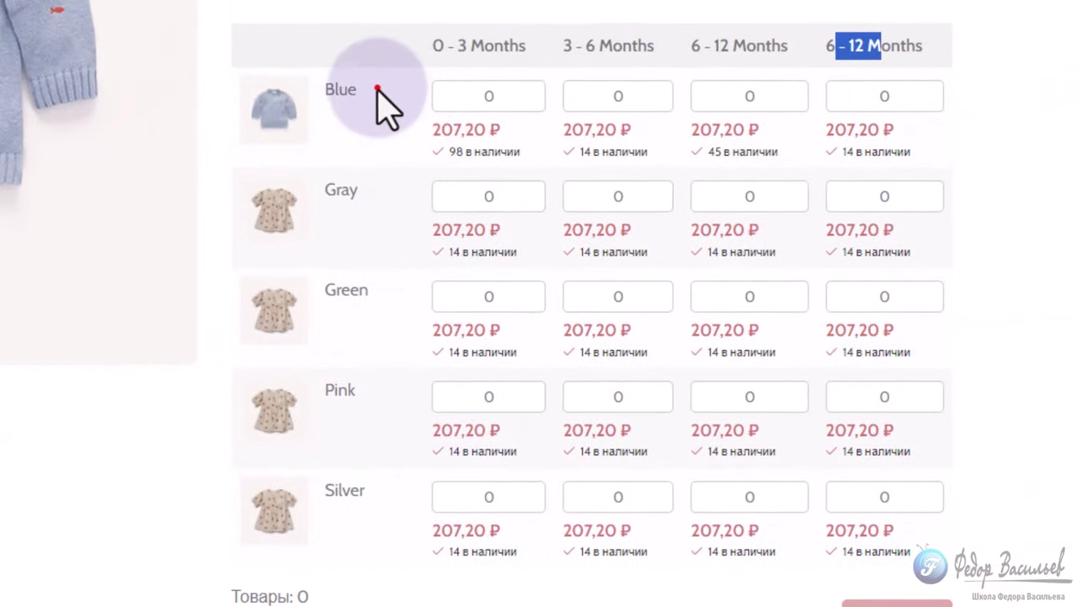
{"action": "left_click_drag", "start_coordinate": [378, 90], "coordinate": [326, 90]}
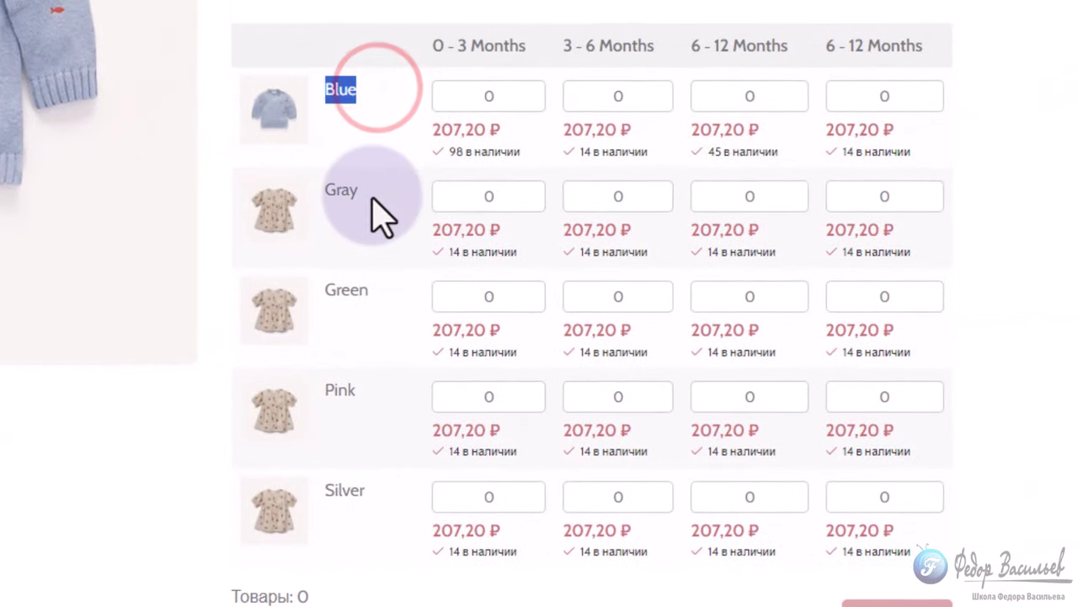
{"action": "left_click_drag", "start_coordinate": [371, 193], "coordinate": [320, 187]}
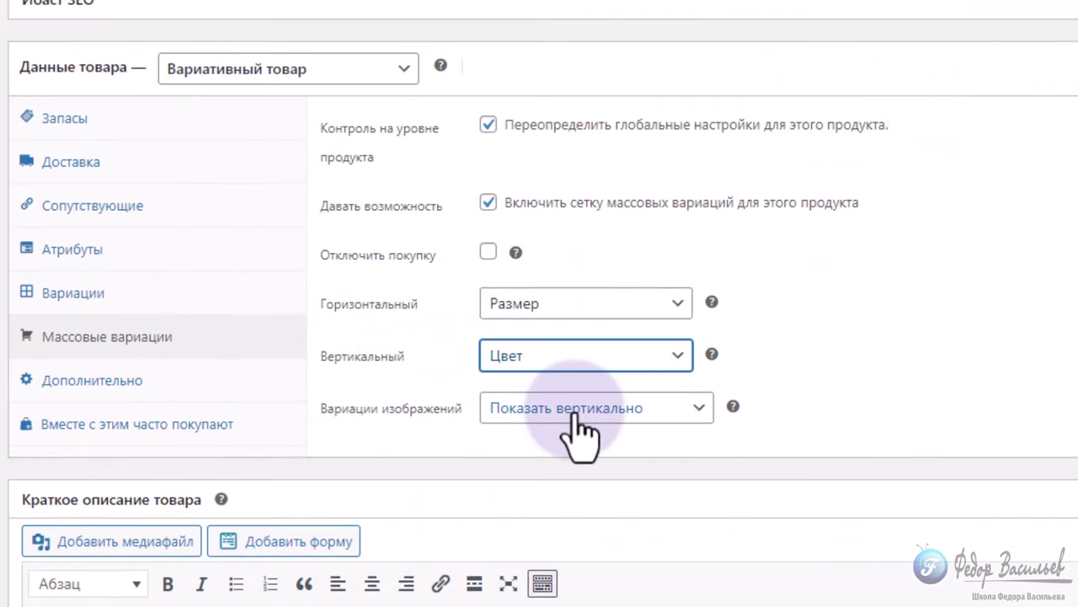
Review the product's variation image options and view the Silver variation's picture enlarged on the product page
{"action": "left_click", "coordinate": [605, 410]}
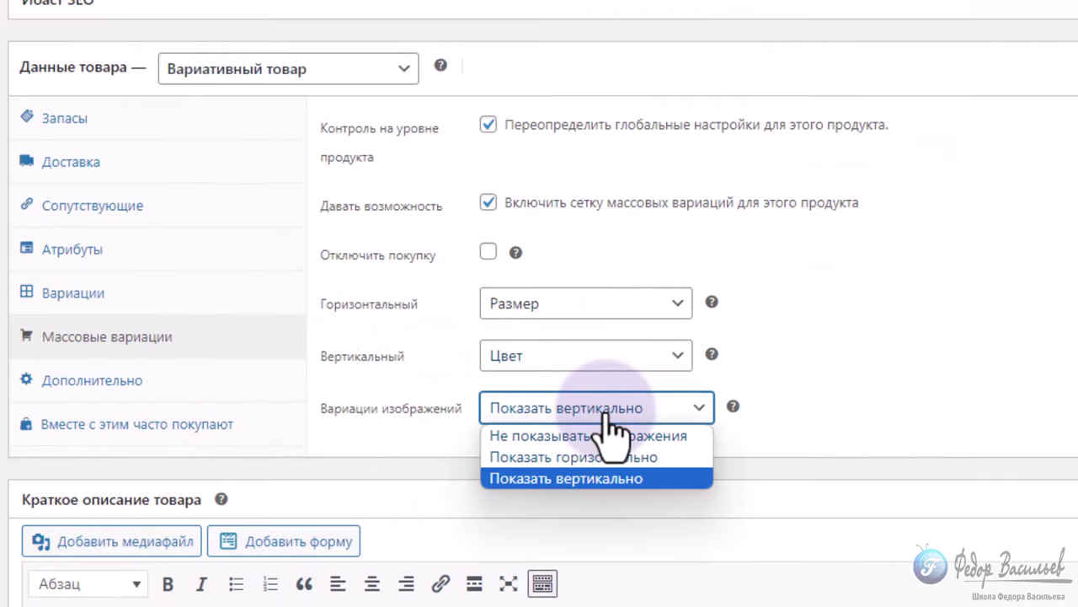
{"action": "left_click", "coordinate": [605, 410]}
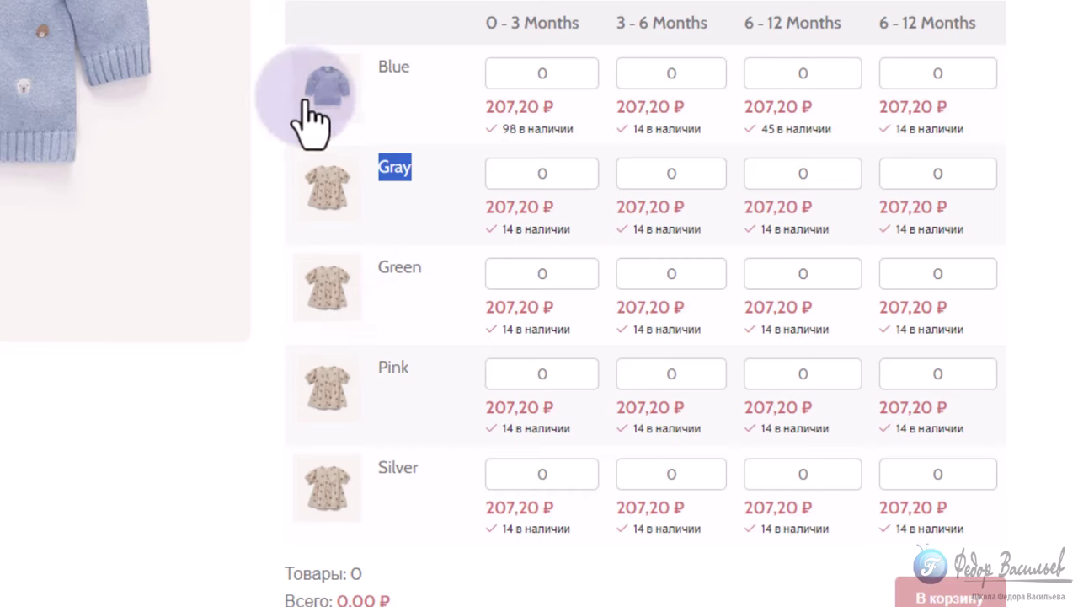
{"action": "left_click", "coordinate": [331, 467]}
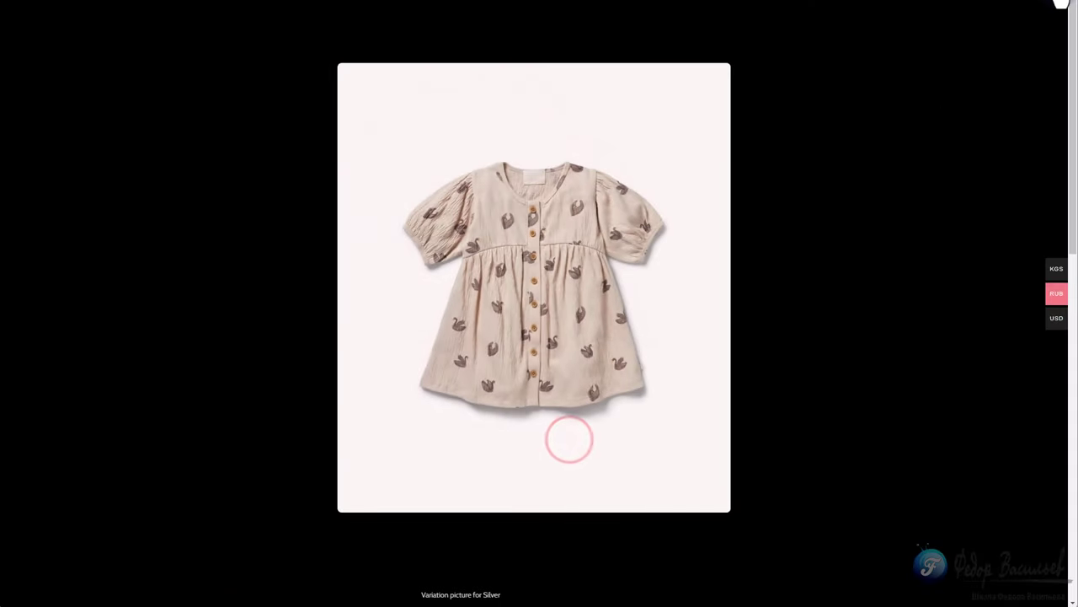
{"action": "left_click", "coordinate": [511, 53]}
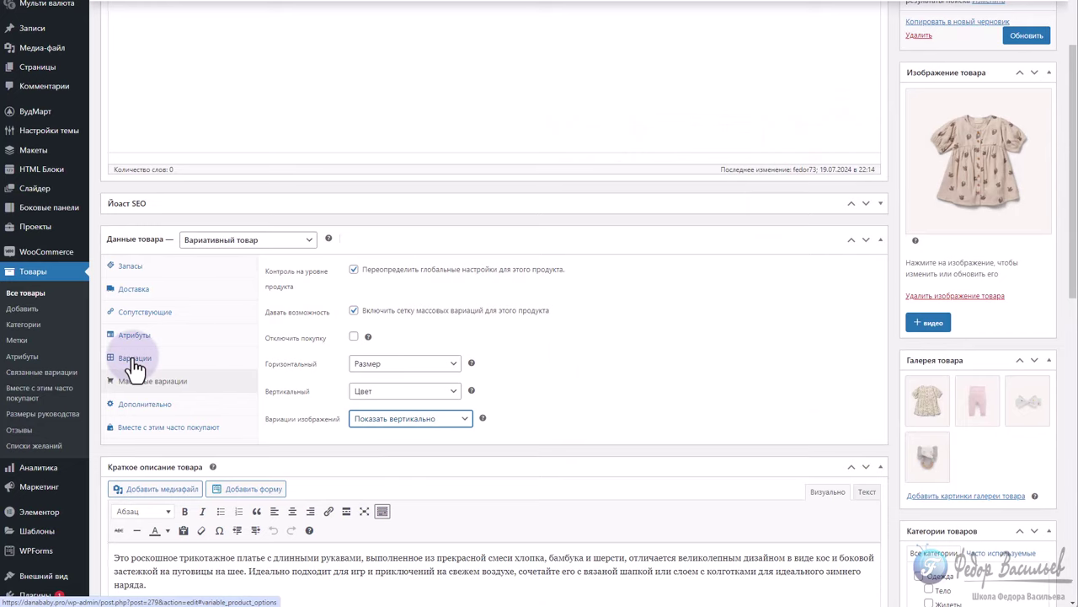
Open the product's variations list and look through its size and color combinations
{"action": "left_click", "coordinate": [135, 362]}
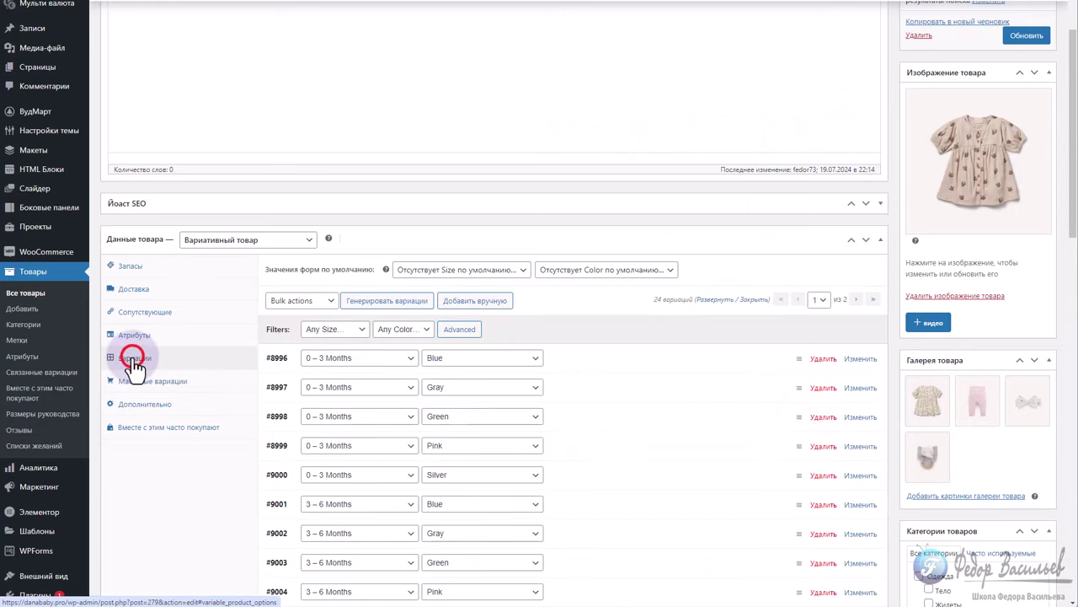
{"action": "scroll", "coordinate": [758, 320], "scroll_direction": "down", "scroll_amount": 5}
{"action": "scroll", "coordinate": [710, 337], "scroll_direction": "up", "scroll_amount": 2}
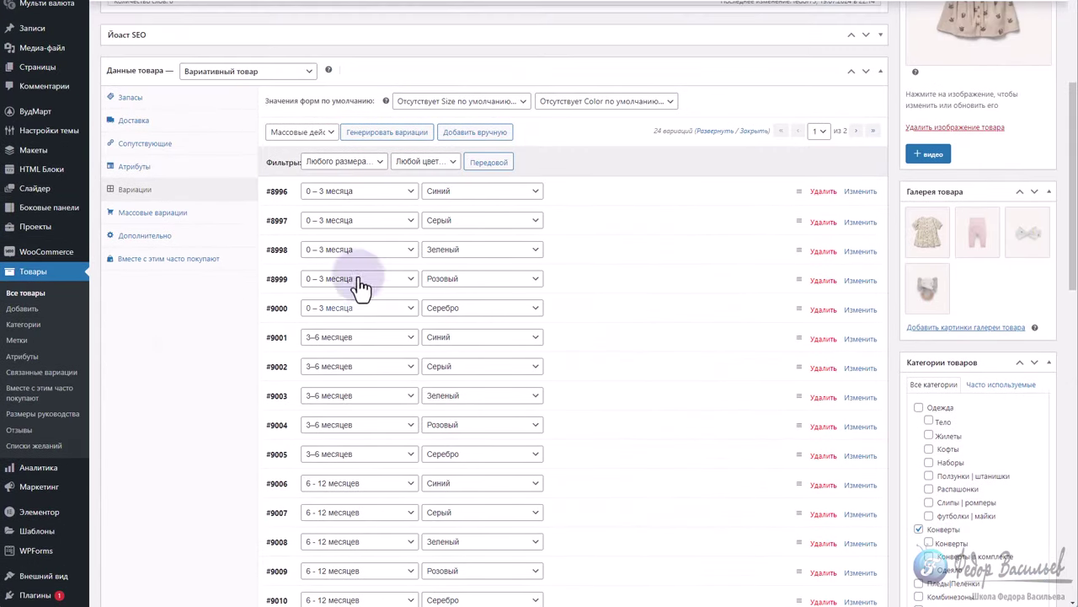
{"action": "scroll", "coordinate": [383, 527], "scroll_direction": "down", "scroll_amount": 3}
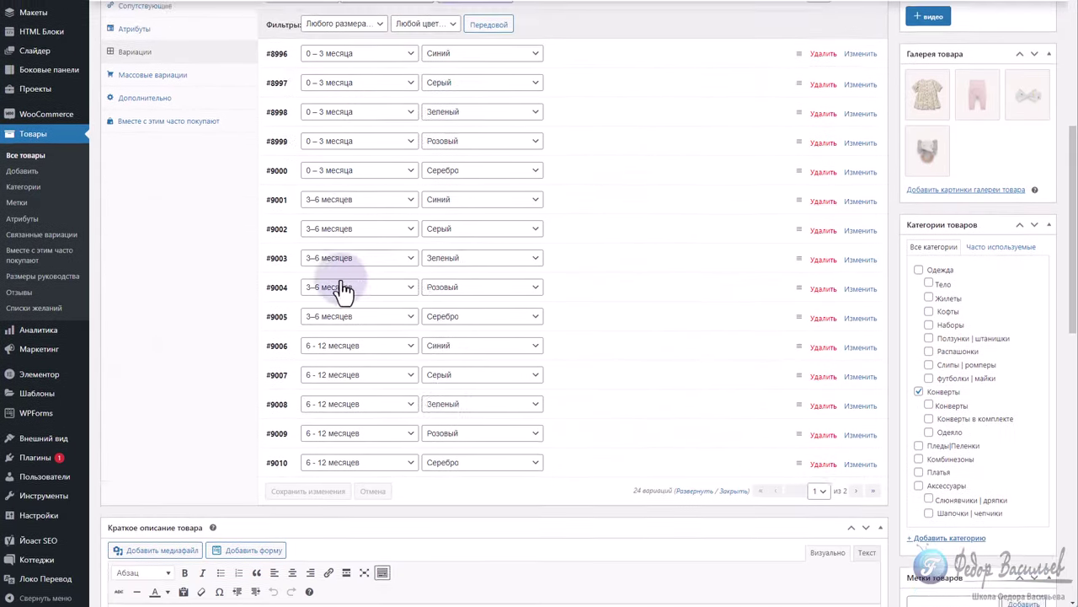
{"action": "scroll", "coordinate": [524, 337], "scroll_direction": "up", "scroll_amount": 5}
Expand the 0 – 3 months blue variation and review its price, quantity, step and stock fields
{"action": "left_click", "coordinate": [570, 306]}
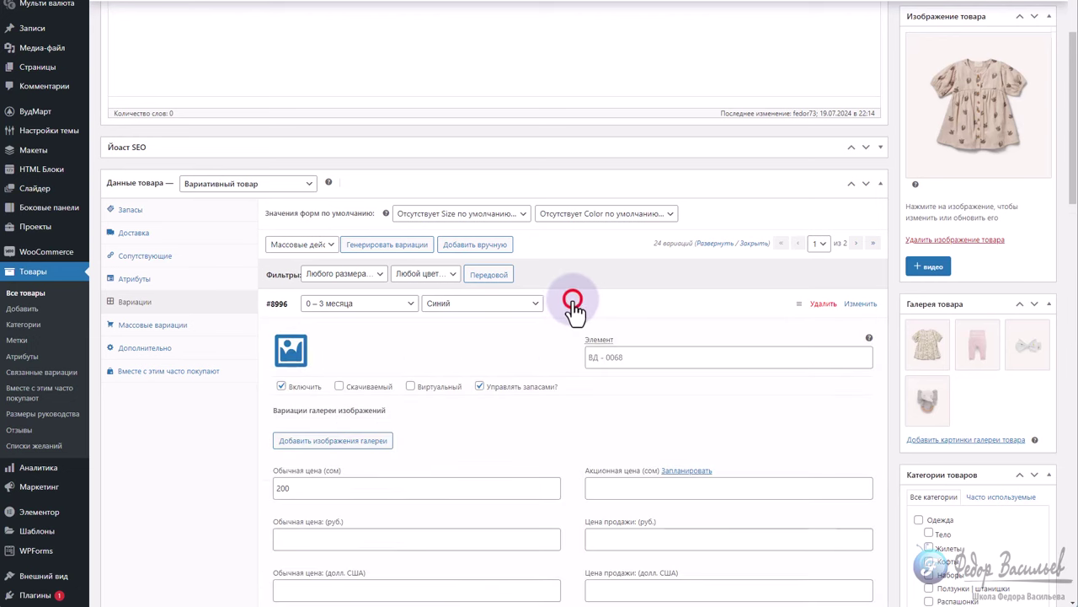
{"action": "scroll", "coordinate": [542, 304], "scroll_direction": "down", "scroll_amount": 3}
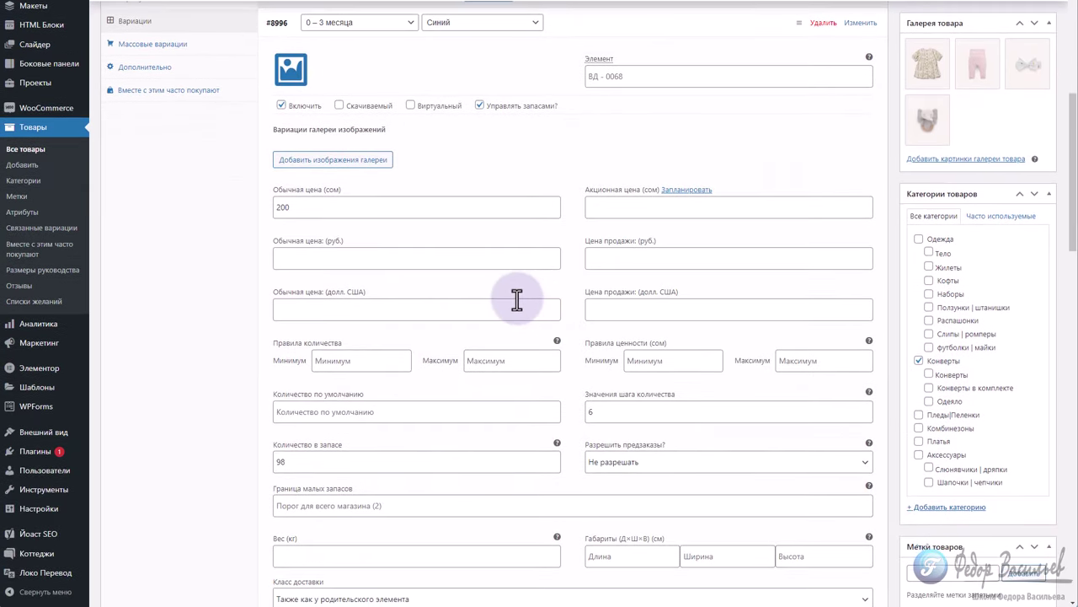
{"action": "scroll", "coordinate": [514, 299], "scroll_direction": "down", "scroll_amount": 2}
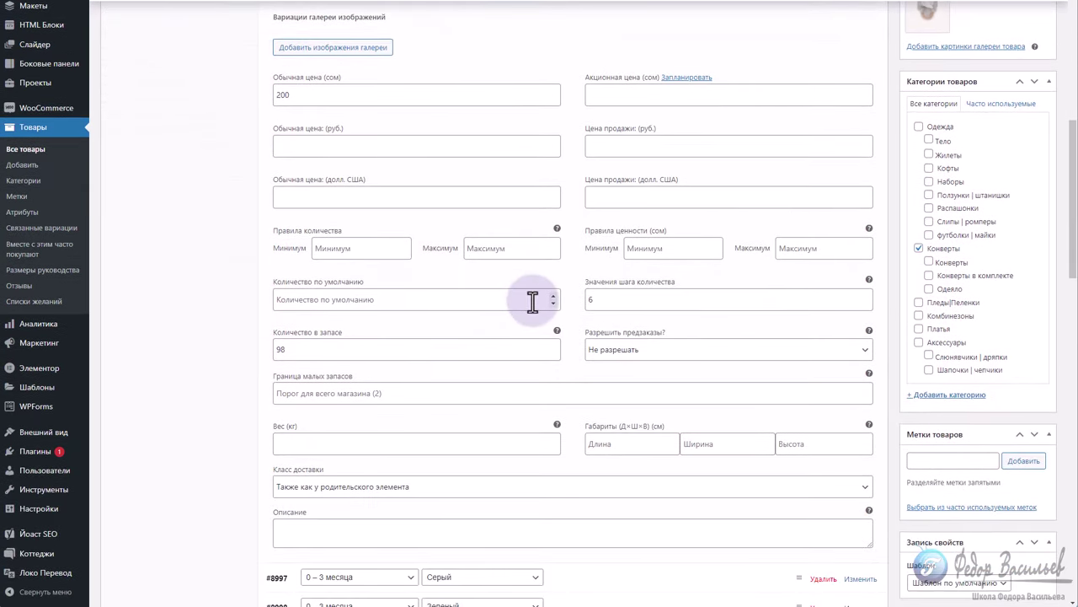
{"action": "scroll", "coordinate": [584, 397], "scroll_direction": "up", "scroll_amount": 2}
Examine the minimum and maximum fields of the blue variation's value rules and quantity rules
{"action": "left_click", "coordinate": [647, 357]}
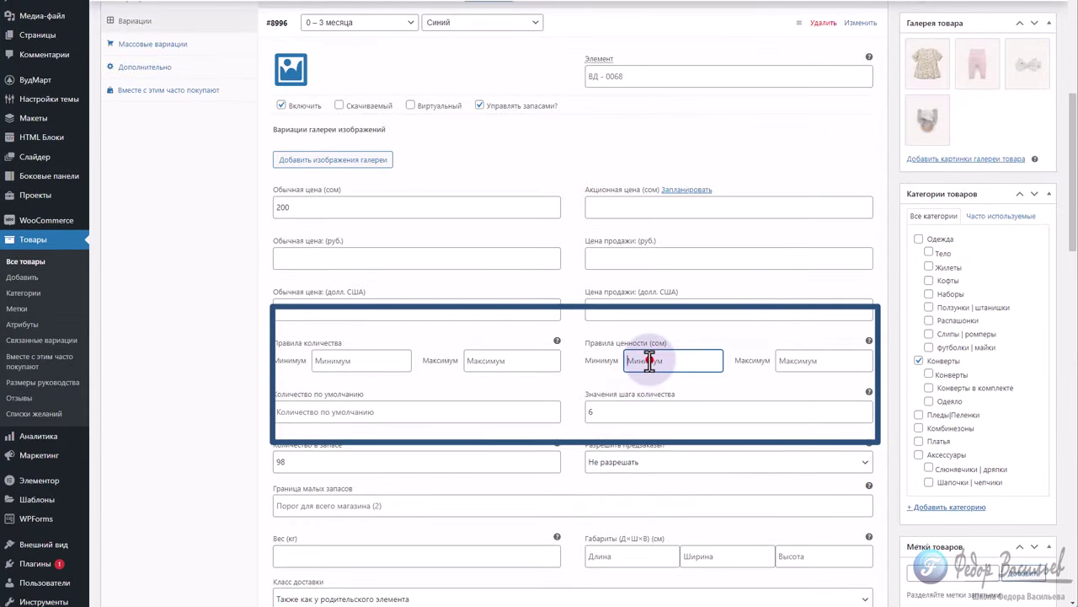
{"action": "left_click", "coordinate": [813, 360]}
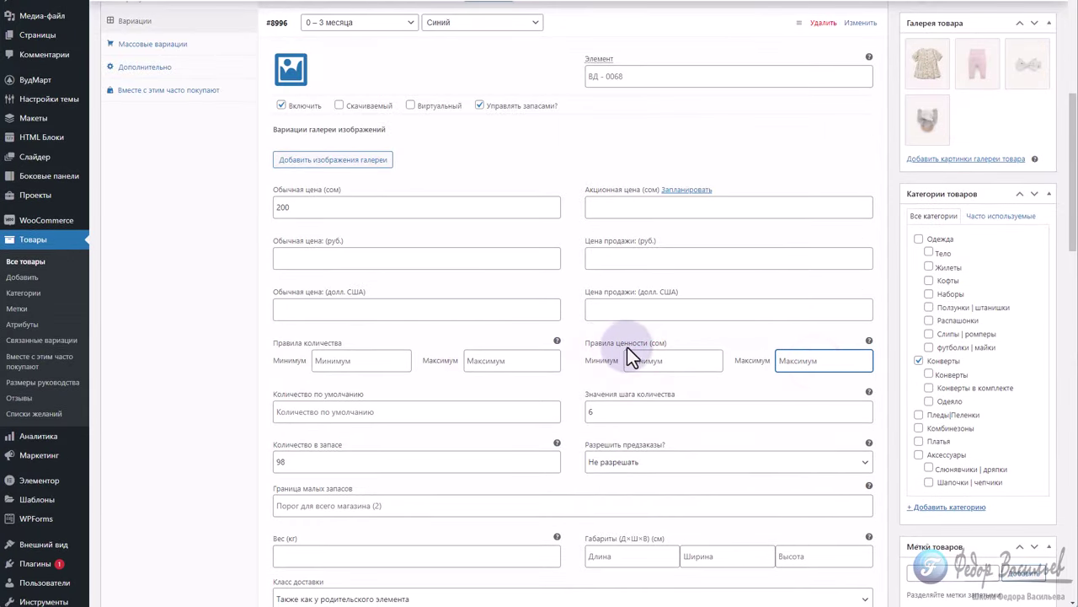
{"action": "left_click", "coordinate": [337, 359]}
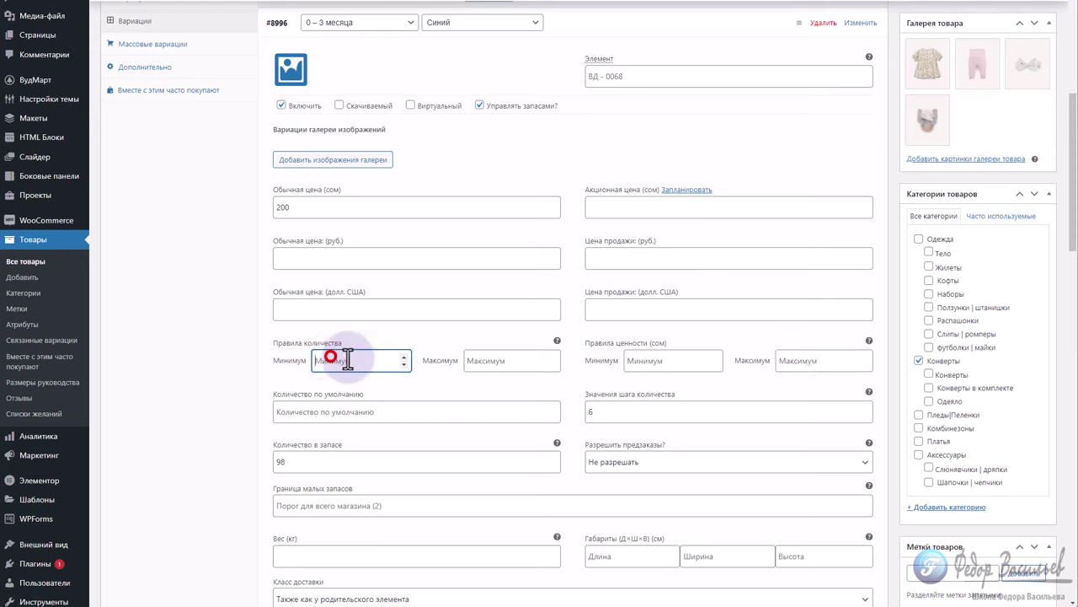
{"action": "left_click", "coordinate": [478, 361]}
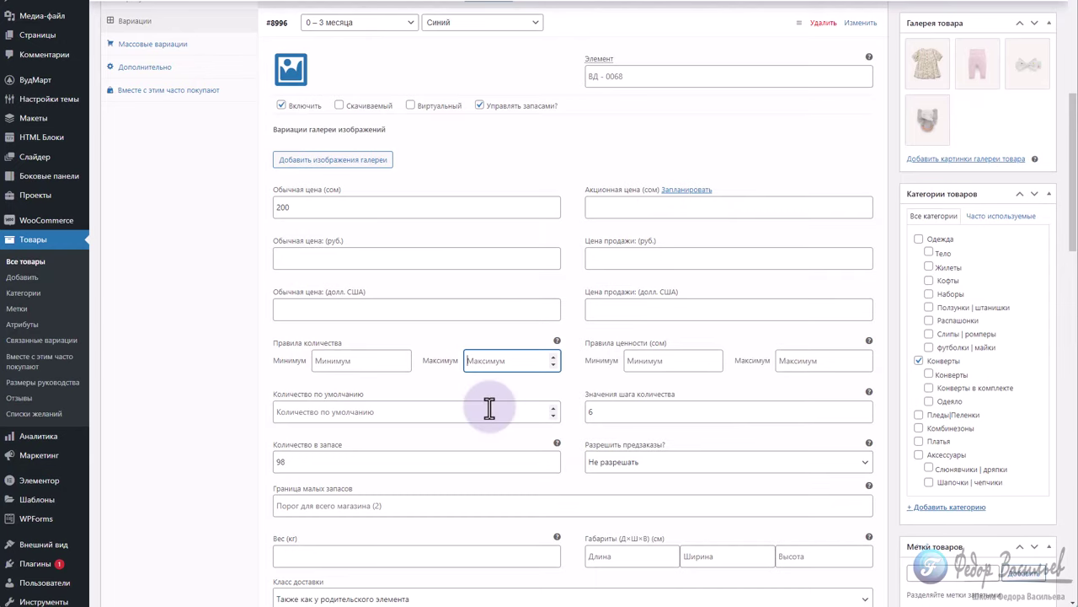
Switch to the product page and check the stock availability shown under the Blue and Green variations in the grid
{"action": "scroll", "coordinate": [490, 408], "scroll_direction": "up", "scroll_amount": 2}
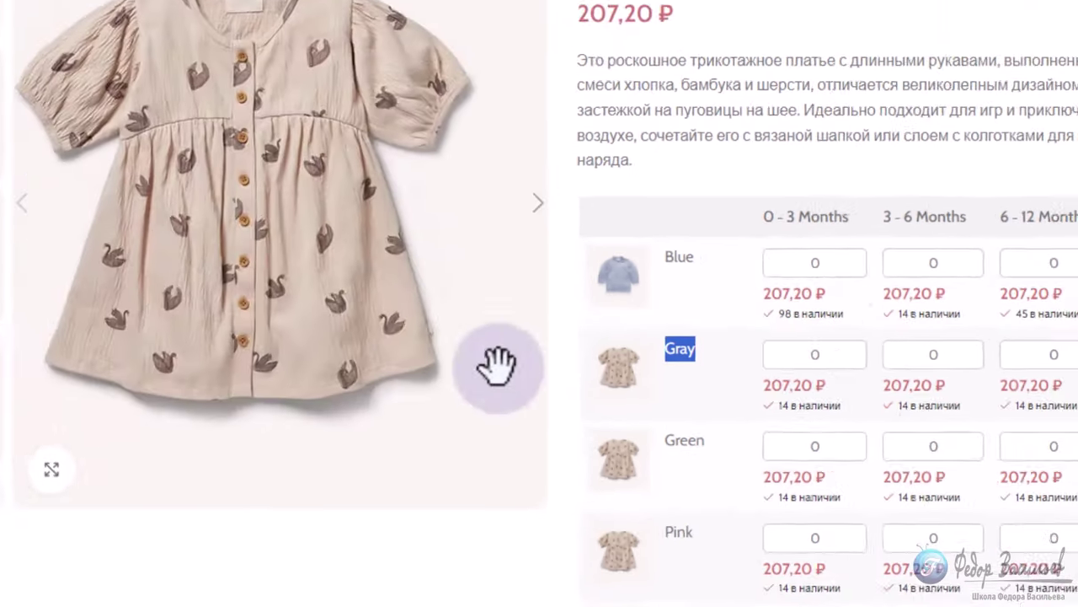
{"action": "left_click_drag", "start_coordinate": [497, 364], "coordinate": [785, 353]}
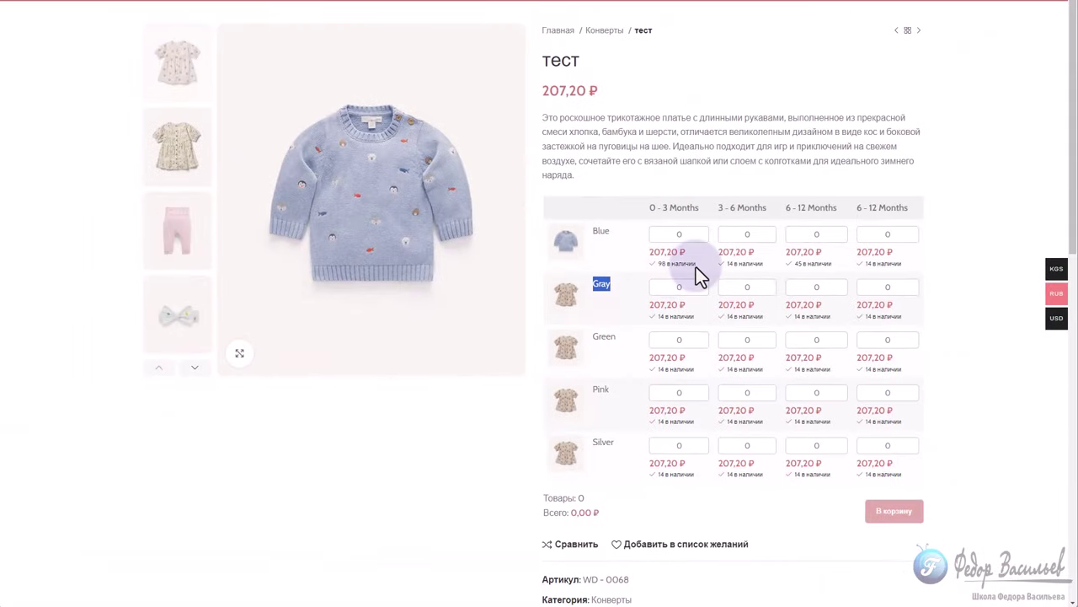
{"action": "left_click_drag", "start_coordinate": [697, 265], "coordinate": [668, 268]}
{"action": "left_click_drag", "start_coordinate": [763, 264], "coordinate": [734, 264]}
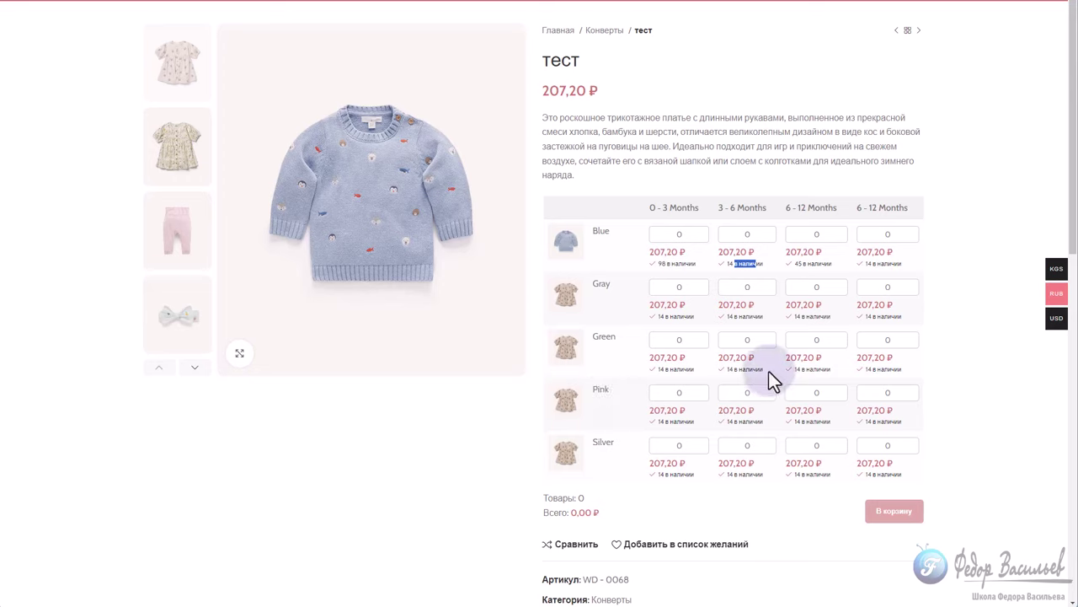
{"action": "left_click_drag", "start_coordinate": [748, 383], "coordinate": [727, 376]}
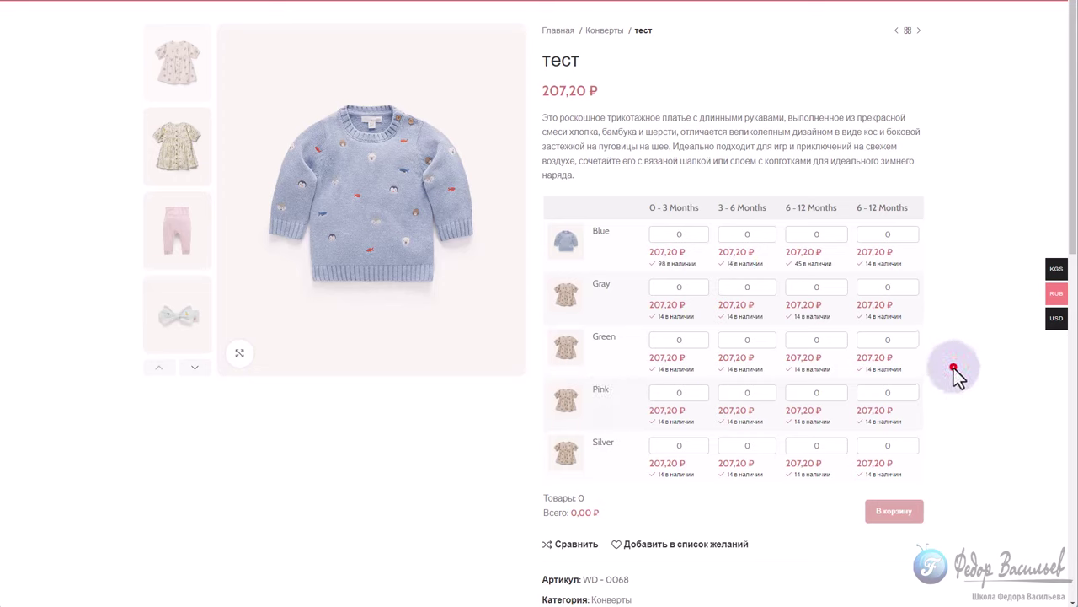
Set the quantity of the Blue, 3 - 6 Months variation to 1 and check the item count and total below the grid
{"action": "double_click", "coordinate": [679, 234]}
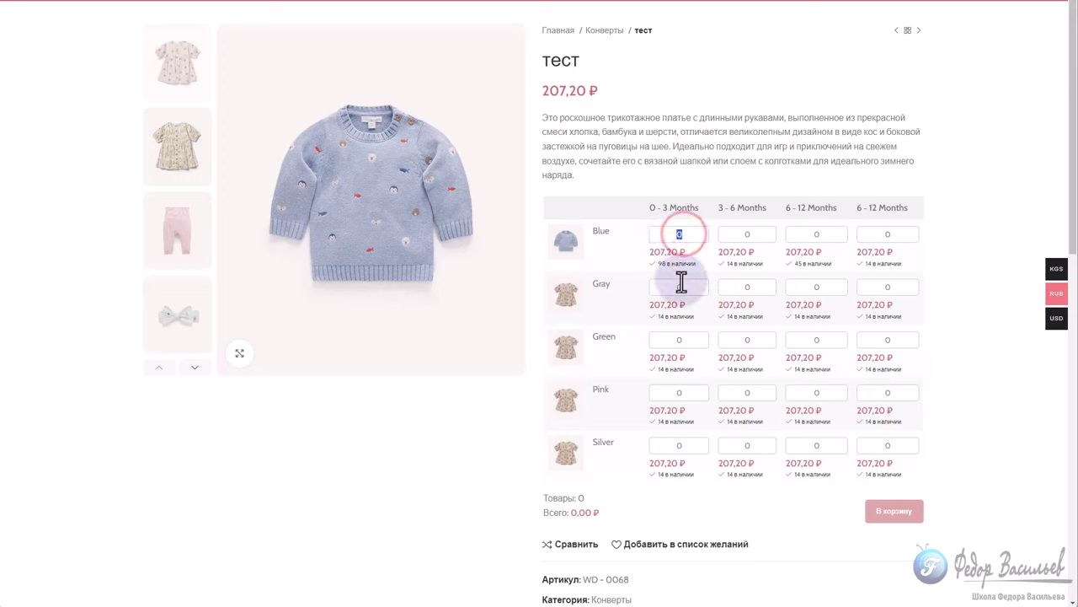
{"action": "left_click", "coordinate": [747, 236]}
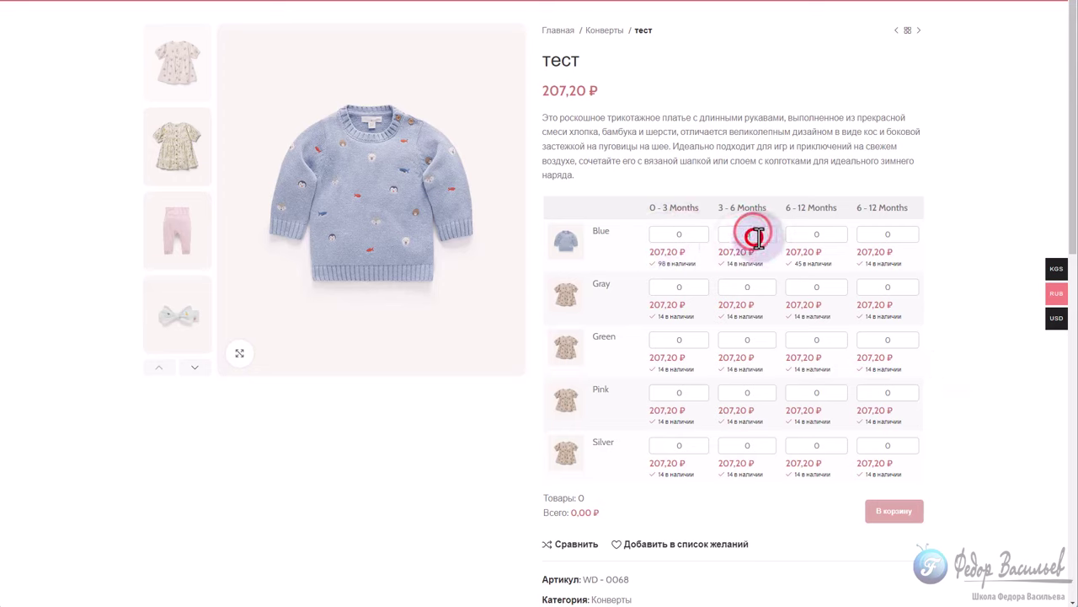
{"action": "type", "text": "1"}
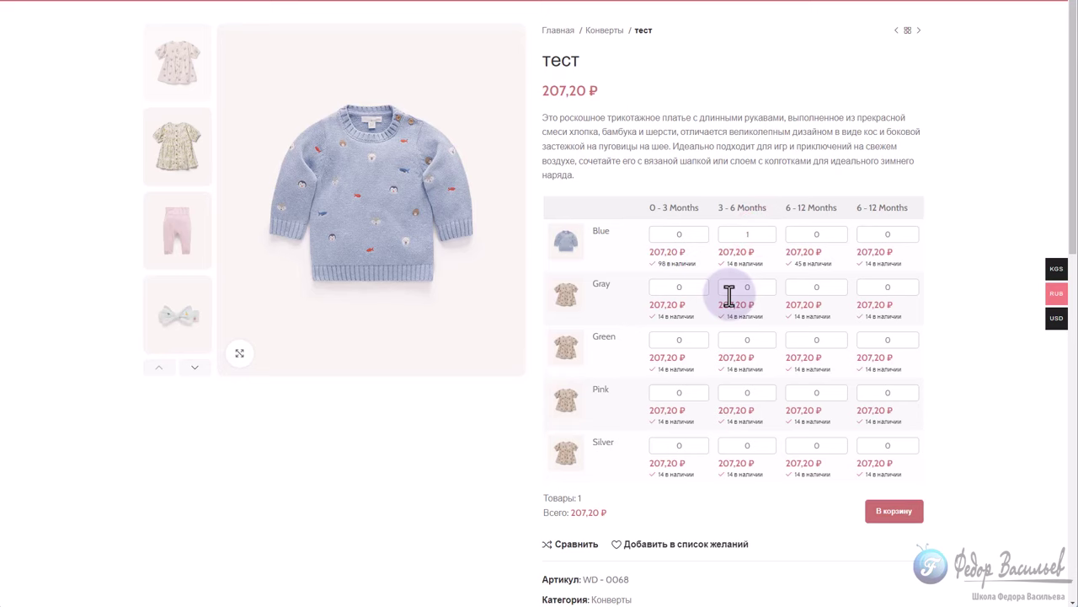
{"action": "scroll", "coordinate": [741, 303], "scroll_direction": "down", "scroll_amount": 3}
{"action": "scroll", "coordinate": [751, 313], "scroll_direction": "up", "scroll_amount": 3}
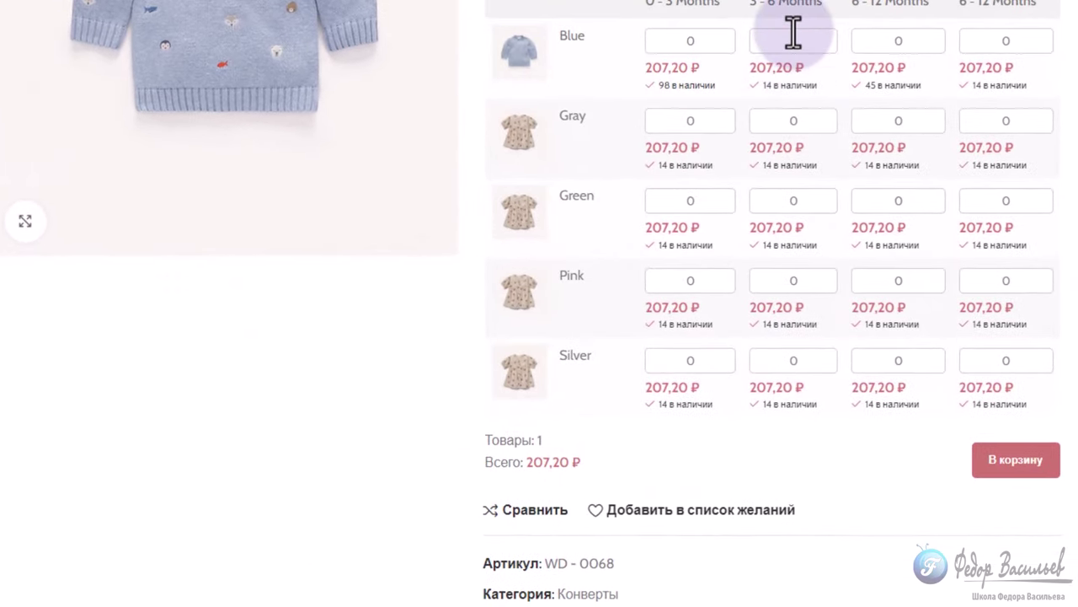
{"action": "double_click", "coordinate": [505, 438]}
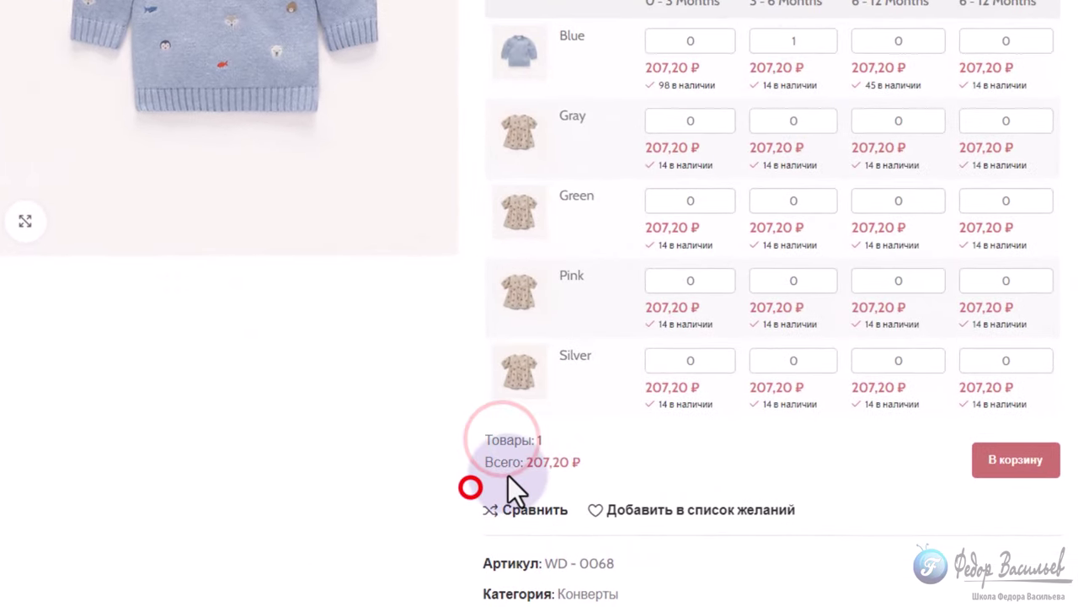
{"action": "mouse_move", "coordinate": [508, 462]}
{"action": "left_mouse_down"}
{"action": "mouse_move", "coordinate": [549, 461]}
{"action": "mouse_move", "coordinate": [526, 462]}
{"action": "left_mouse_up"}
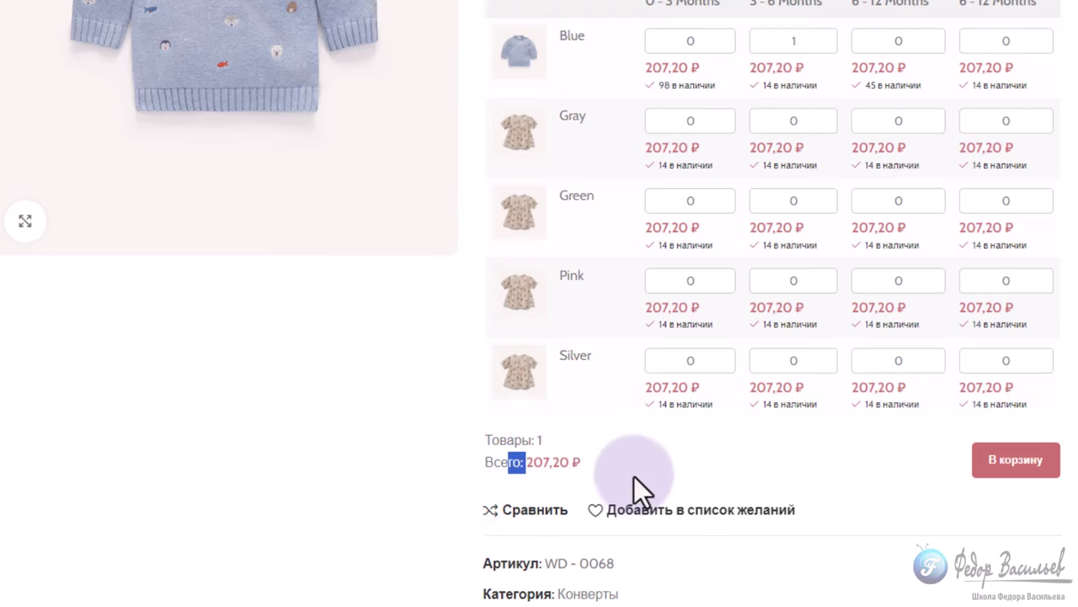
{"action": "left_click", "coordinate": [633, 476]}
Set the quantity of the Green variation in the first 6 - 12 Months column to 2 and check the updated count and total
{"action": "scroll", "coordinate": [674, 505], "scroll_direction": "up", "scroll_amount": 1}
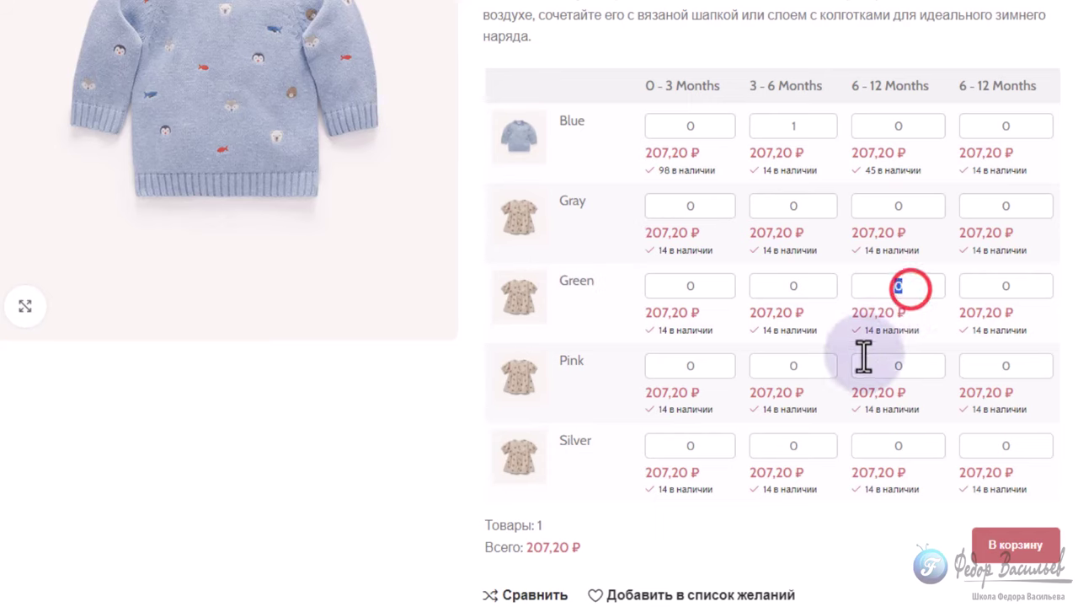
{"action": "type", "text": "3"}
{"action": "left_click", "coordinate": [893, 291]}
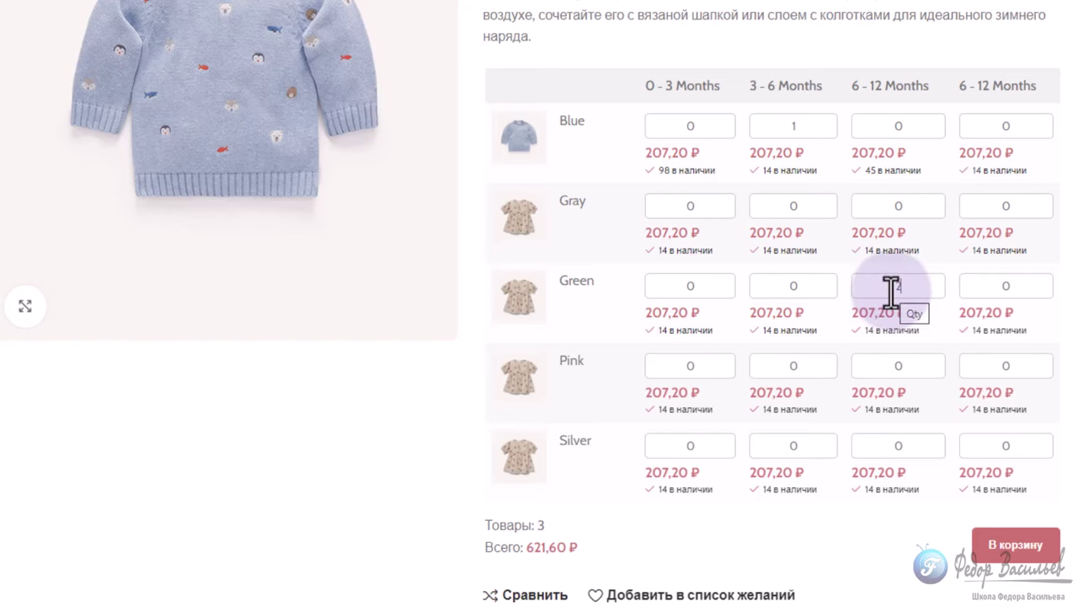
{"action": "scroll", "coordinate": [892, 291], "scroll_direction": "down", "scroll_amount": 1}
{"action": "left_click_drag", "start_coordinate": [548, 433], "coordinate": [499, 439]}
{"action": "left_click", "coordinate": [406, 474]}
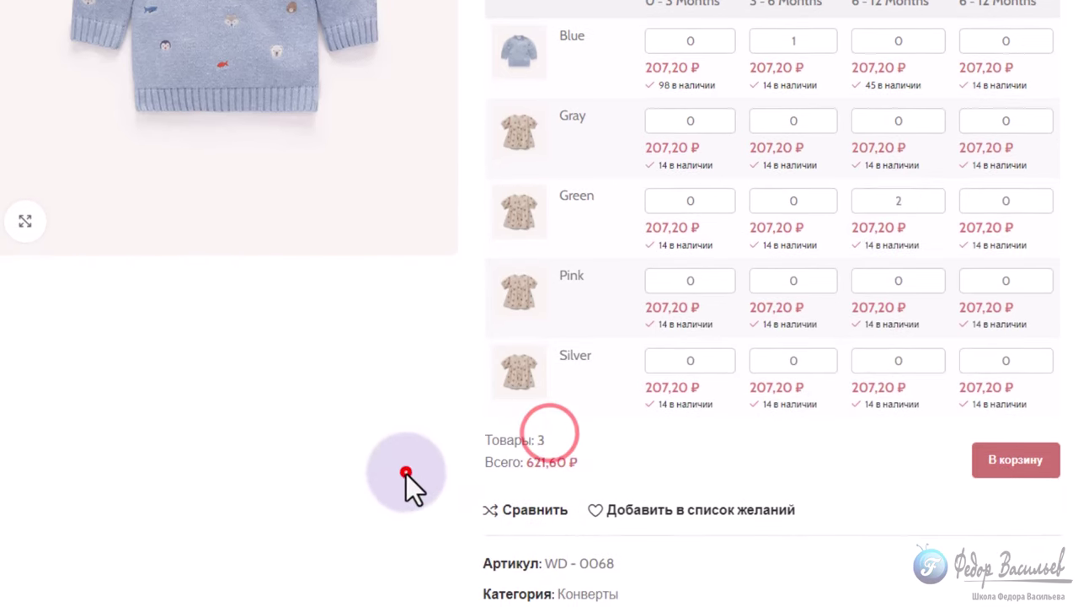
{"action": "left_click_drag", "start_coordinate": [597, 465], "coordinate": [497, 486]}
Set the quantity of the Silver, 0 - 3 Months variation to 1 and check the order summary again
{"action": "left_click", "coordinate": [700, 362]}
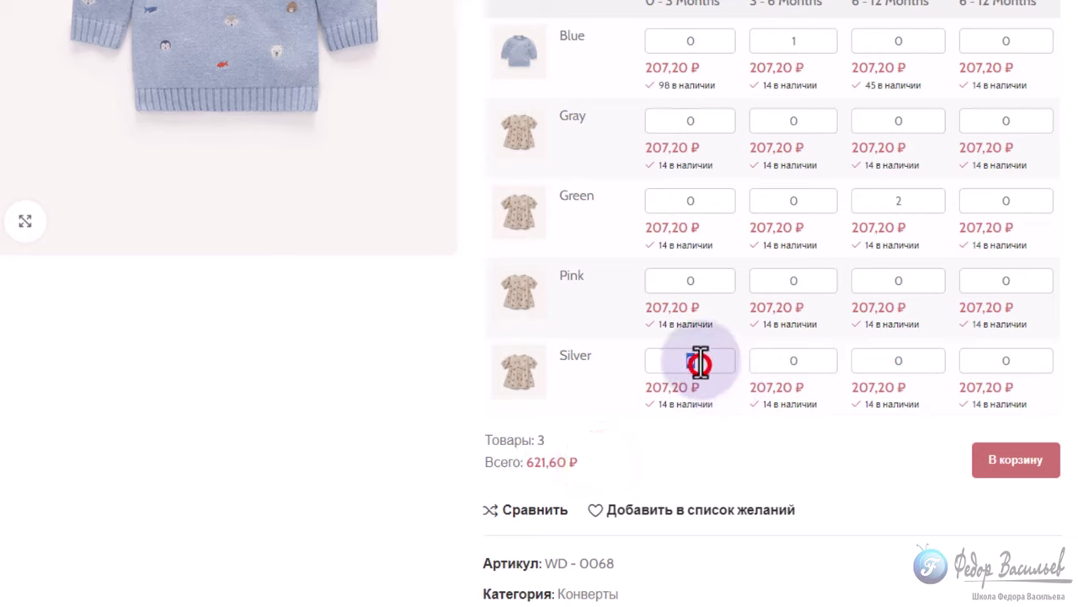
{"action": "type", "text": "1"}
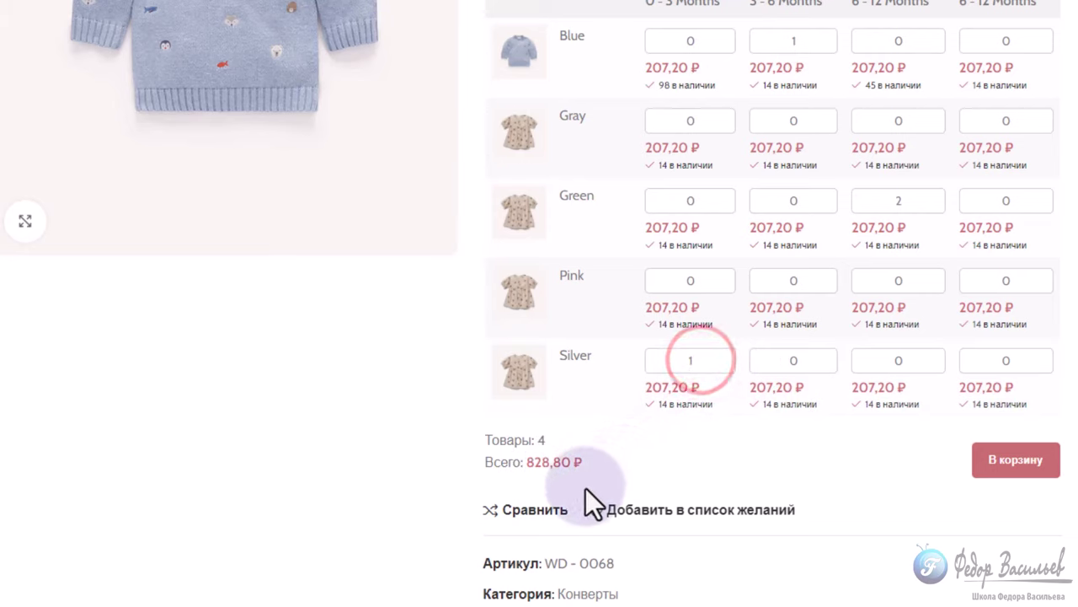
{"action": "double_click", "coordinate": [554, 438]}
{"action": "left_click", "coordinate": [438, 477]}
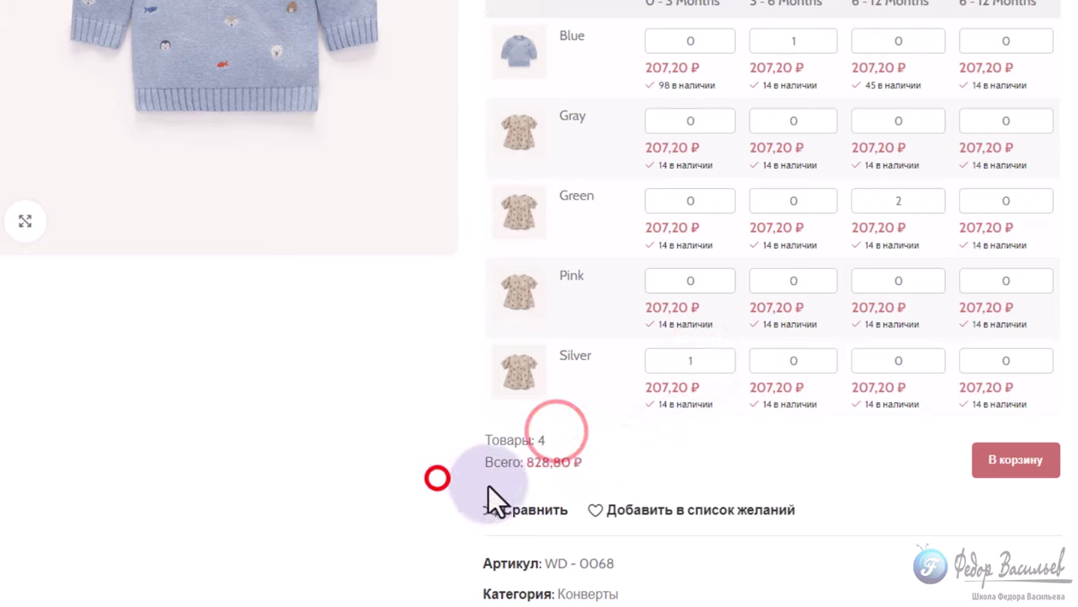
Add the selected variations to the cart and reload the product page after checking the cart contents
{"action": "left_click", "coordinate": [975, 466]}
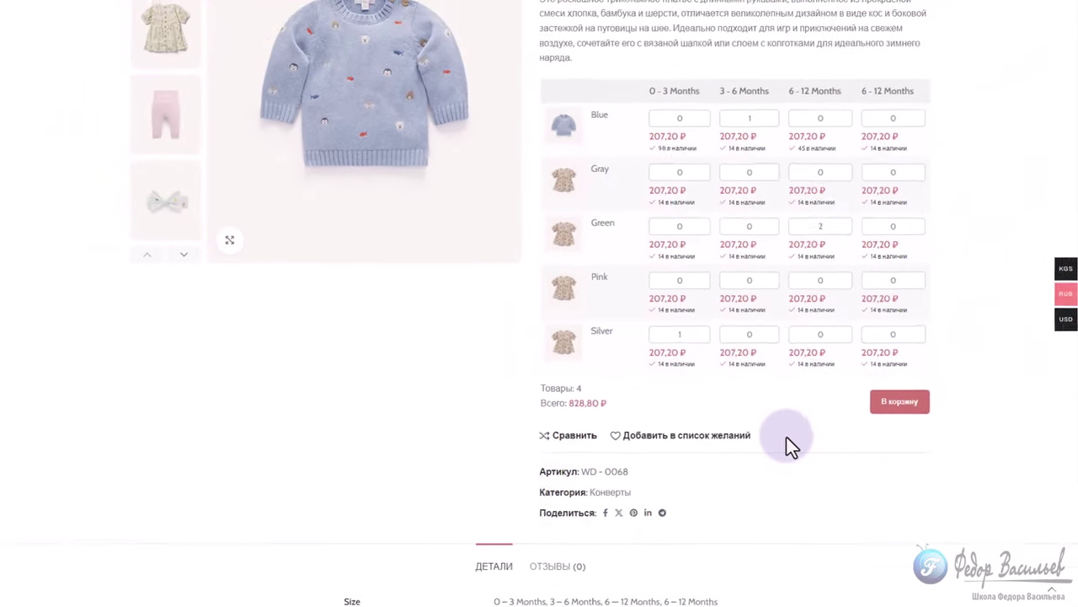
{"action": "left_click", "coordinate": [889, 7]}
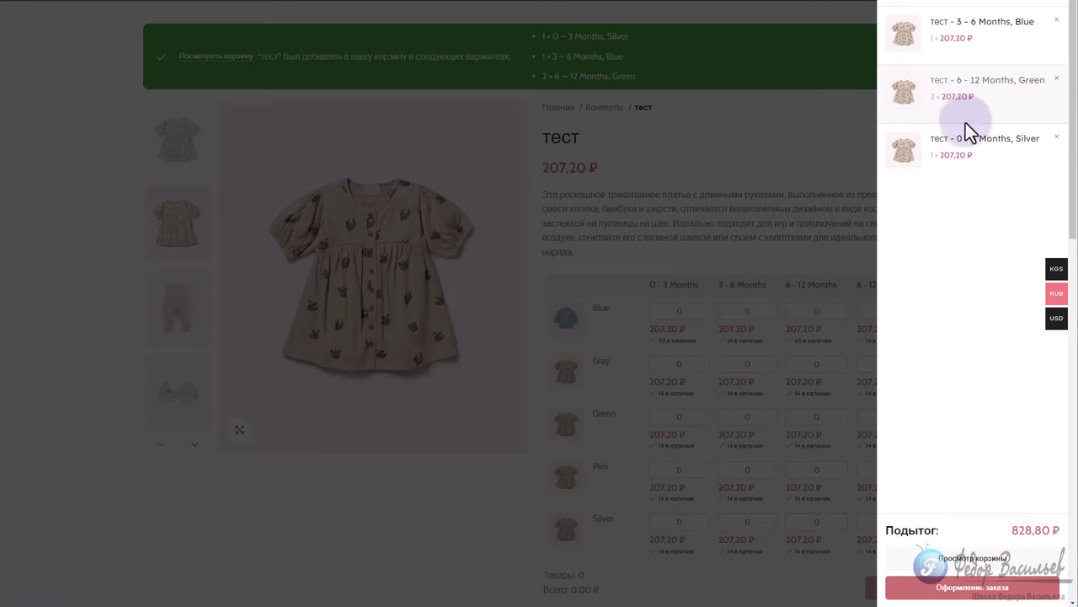
{"action": "key", "text": "F5"}
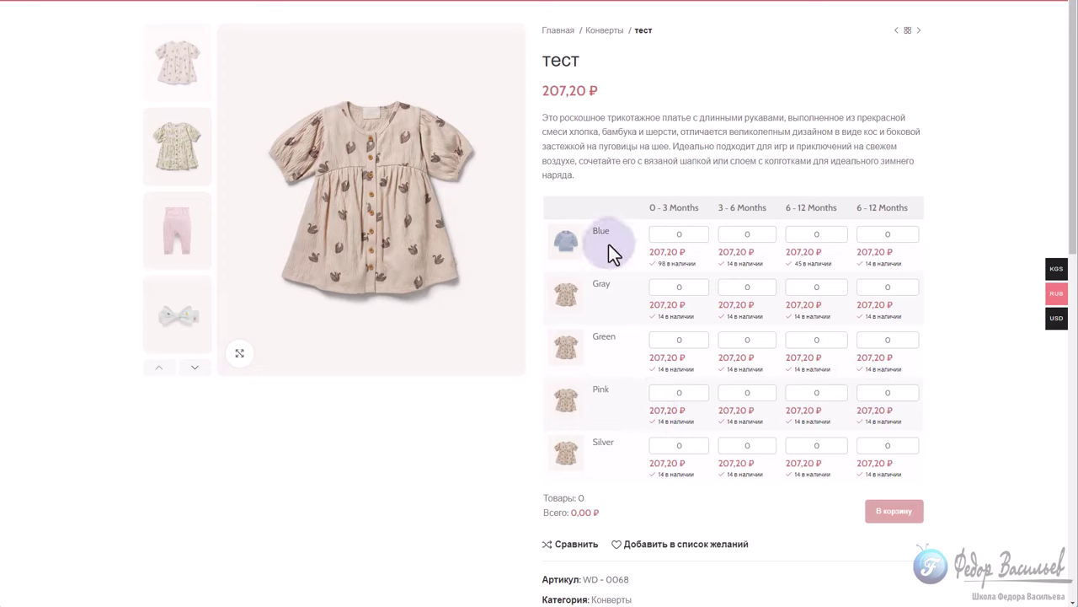
Try to add 3 pieces of the Blue, 0 - 3 Months variation to the cart
{"action": "left_click_drag", "start_coordinate": [596, 234], "coordinate": [591, 232]}
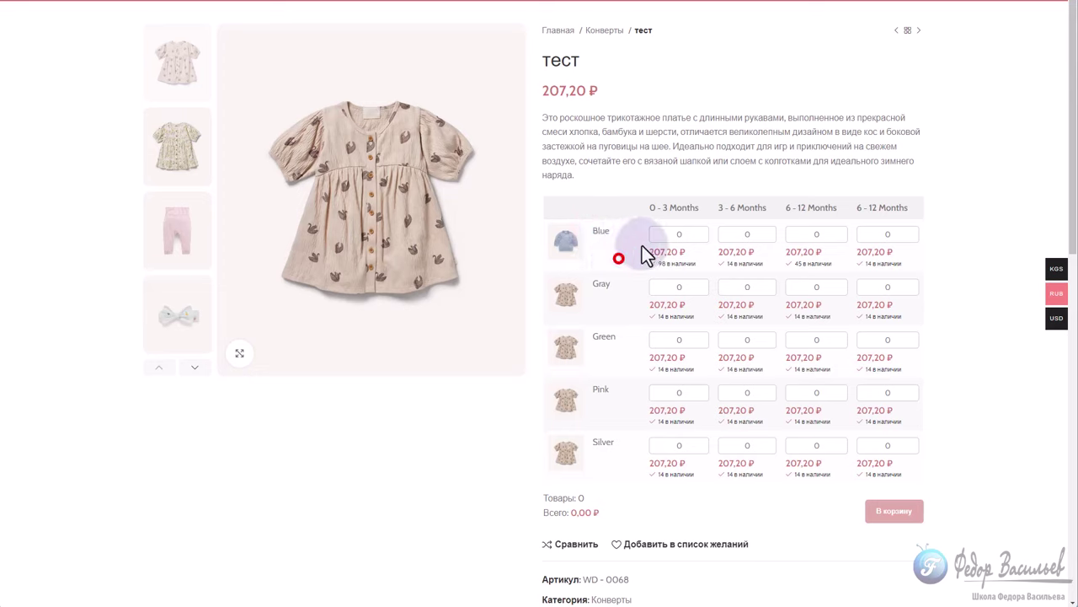
{"action": "left_click_drag", "start_coordinate": [701, 207], "coordinate": [646, 206]}
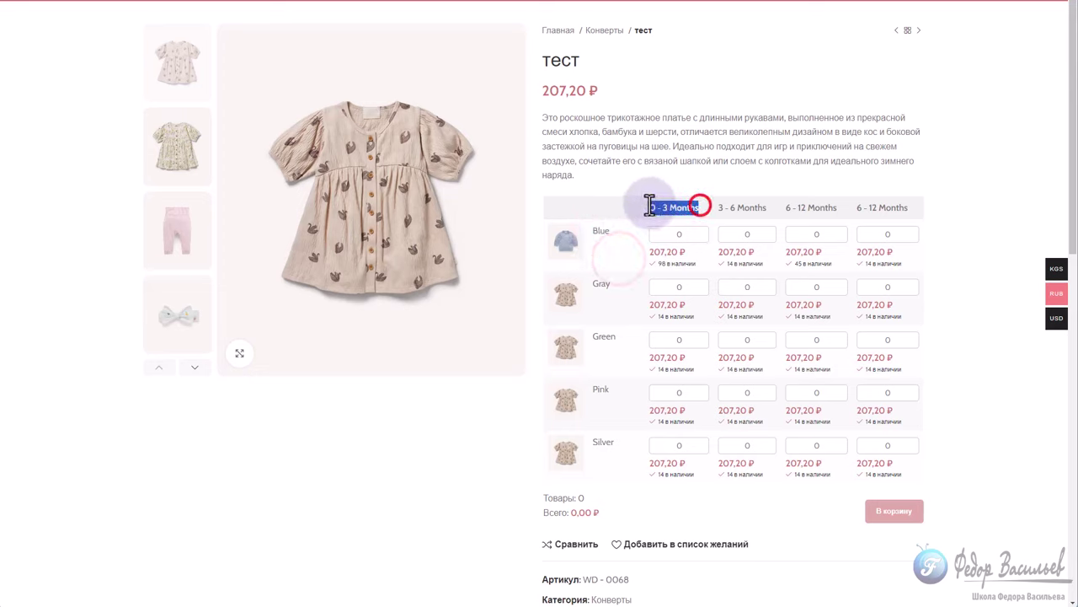
{"action": "double_click", "coordinate": [679, 235]}
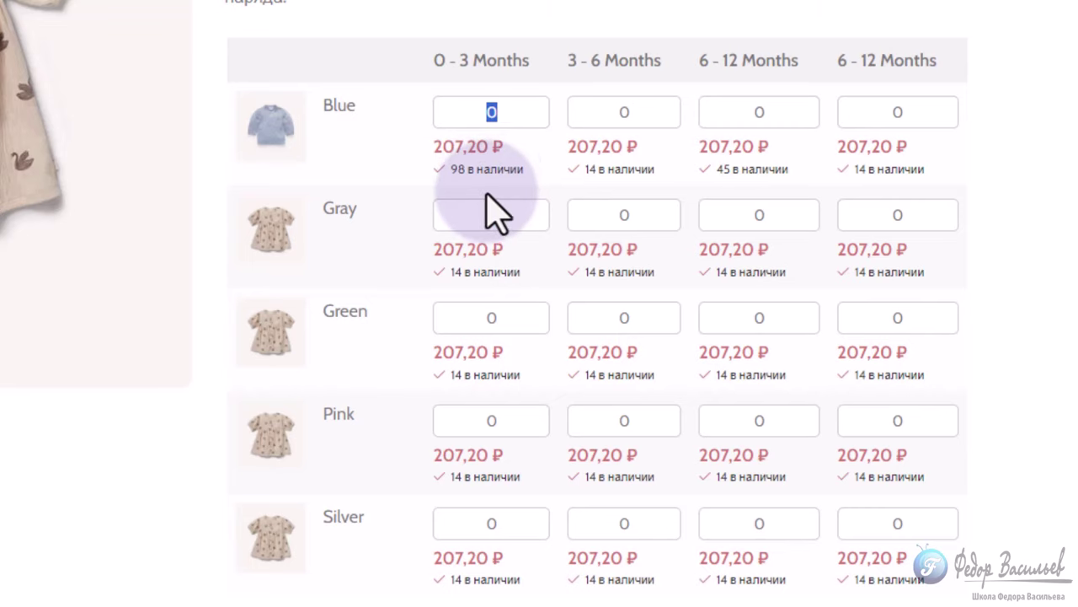
{"action": "left_click", "coordinate": [506, 115]}
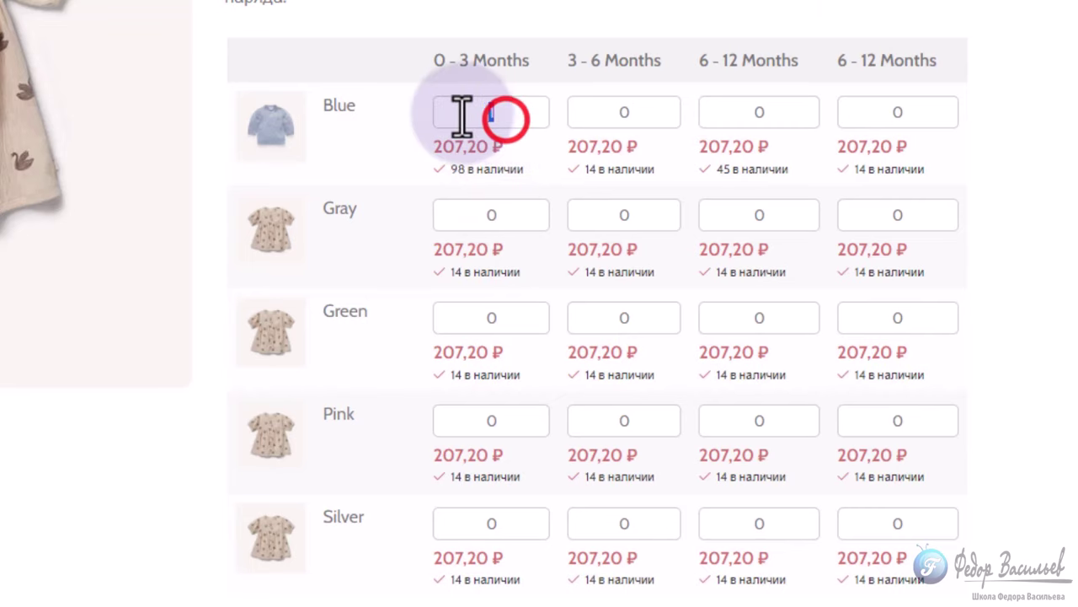
{"action": "type", "text": "3"}
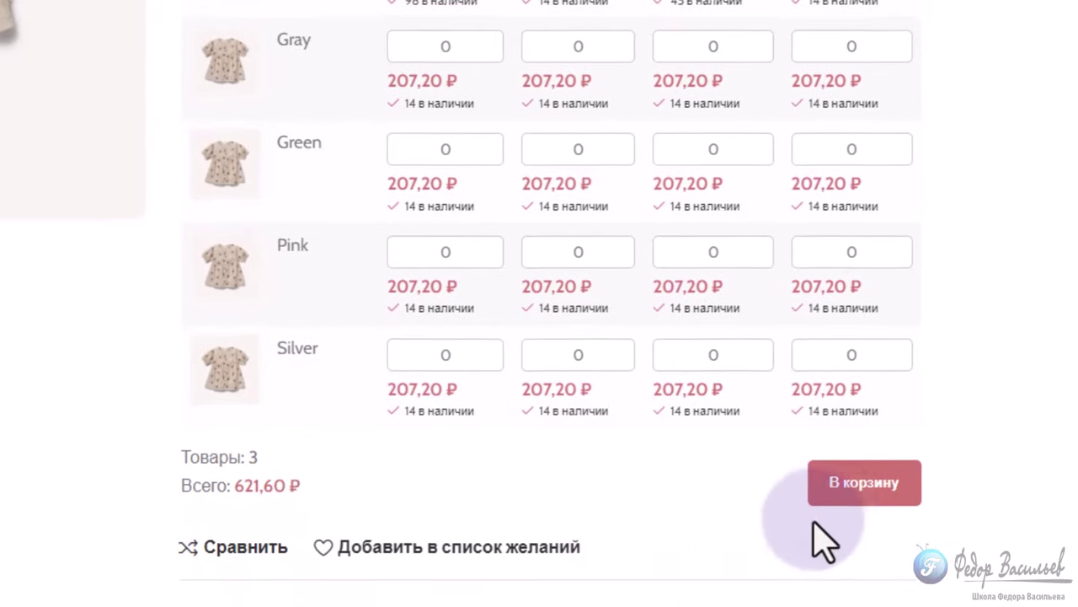
{"action": "left_click", "coordinate": [860, 478]}
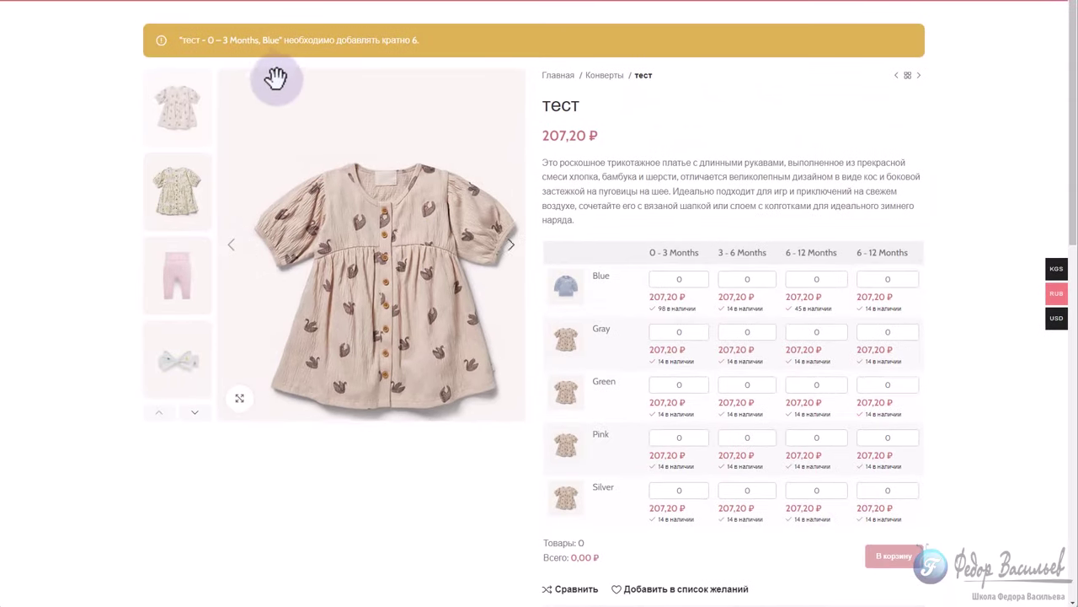
Read the notice about the required quantity multiple and try a quantity of 7 for the Blue, 0 - 3 Months variation
{"action": "left_click_drag", "start_coordinate": [281, 42], "coordinate": [427, 40]}
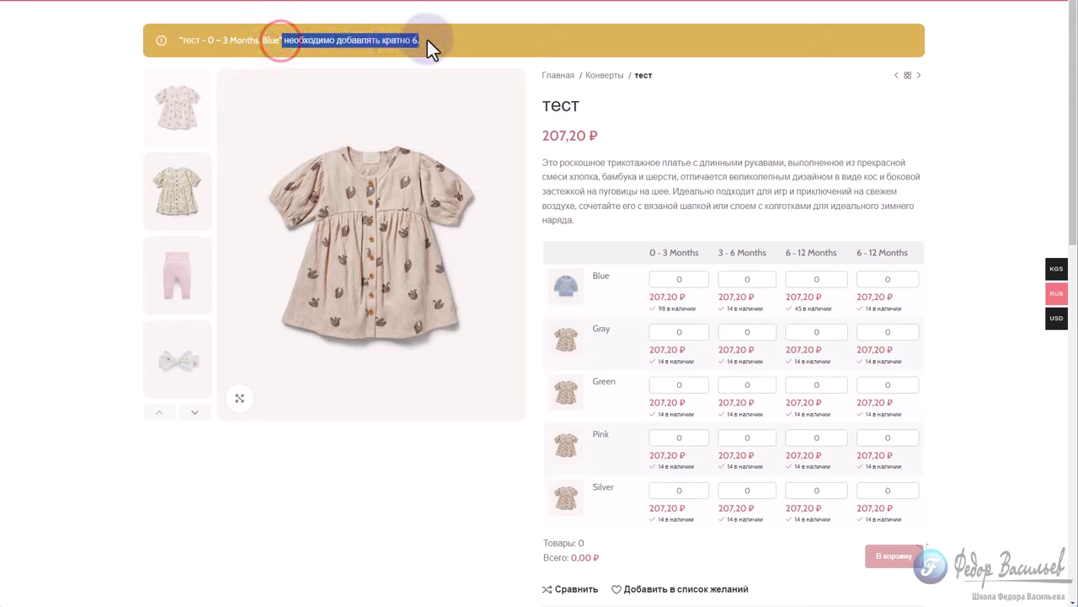
{"action": "left_click", "coordinate": [484, 36]}
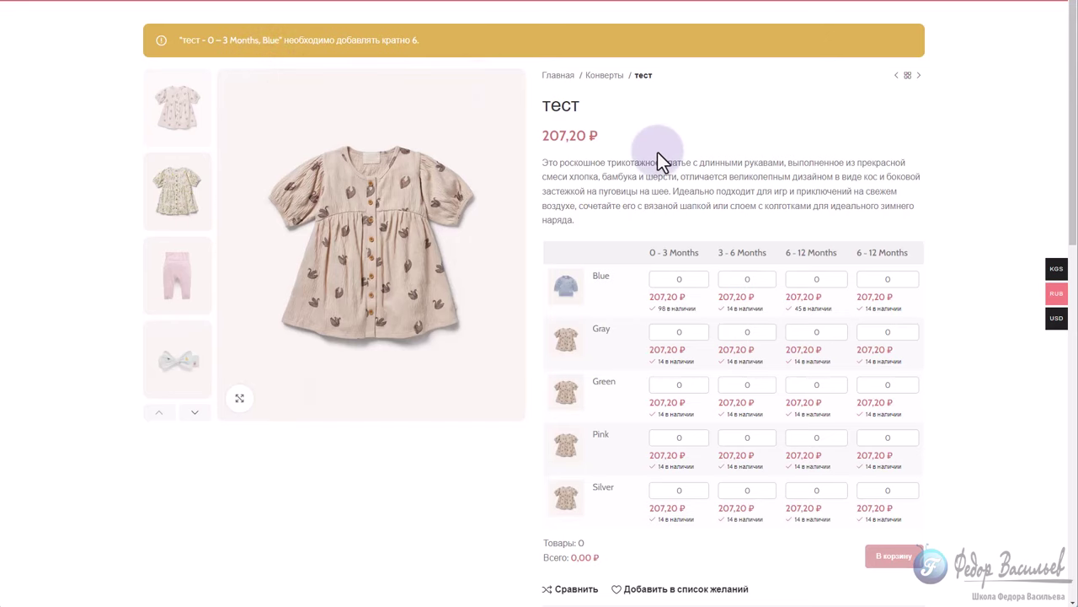
{"action": "left_click_drag", "start_coordinate": [687, 279], "coordinate": [656, 279]}
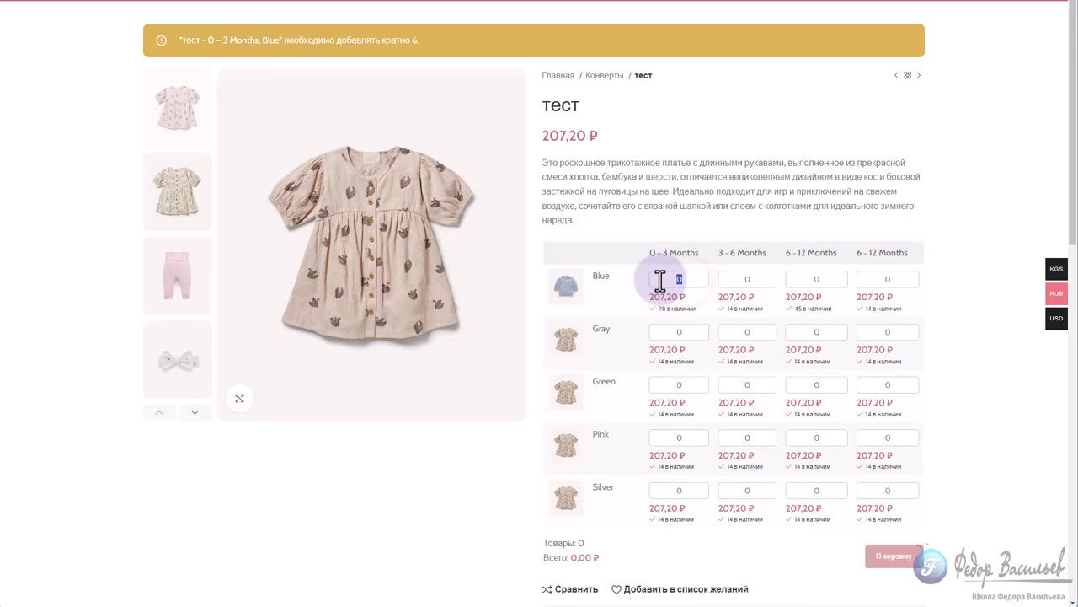
{"action": "type", "text": "7"}
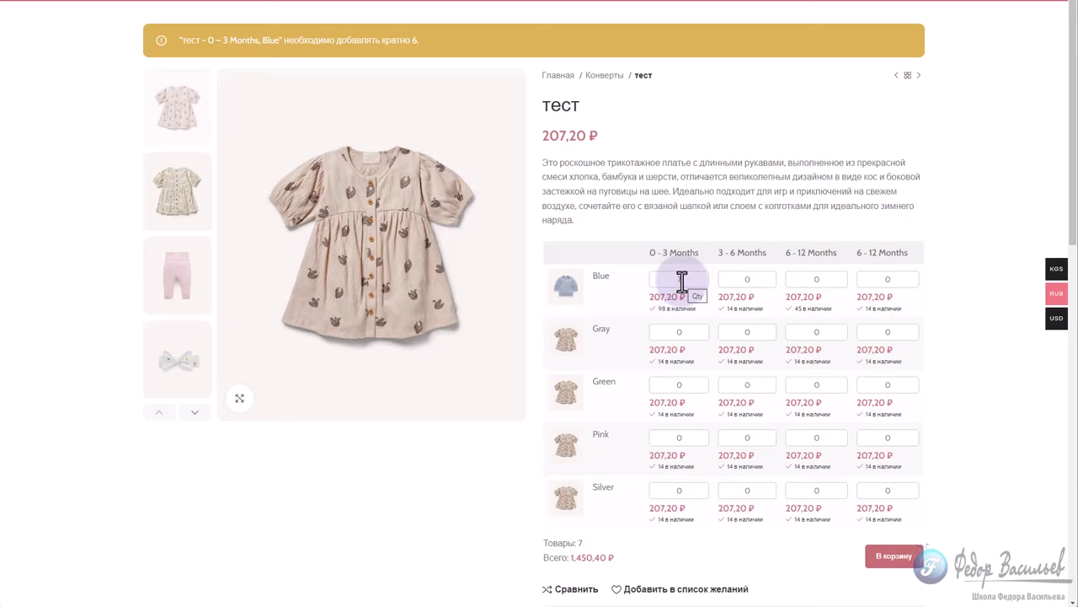
Set the quantity of the Blue, 0 - 3 Months variation to 6 and add it to the cart
{"action": "left_click_drag", "start_coordinate": [688, 279], "coordinate": [665, 280]}
{"action": "type", "text": "6"}
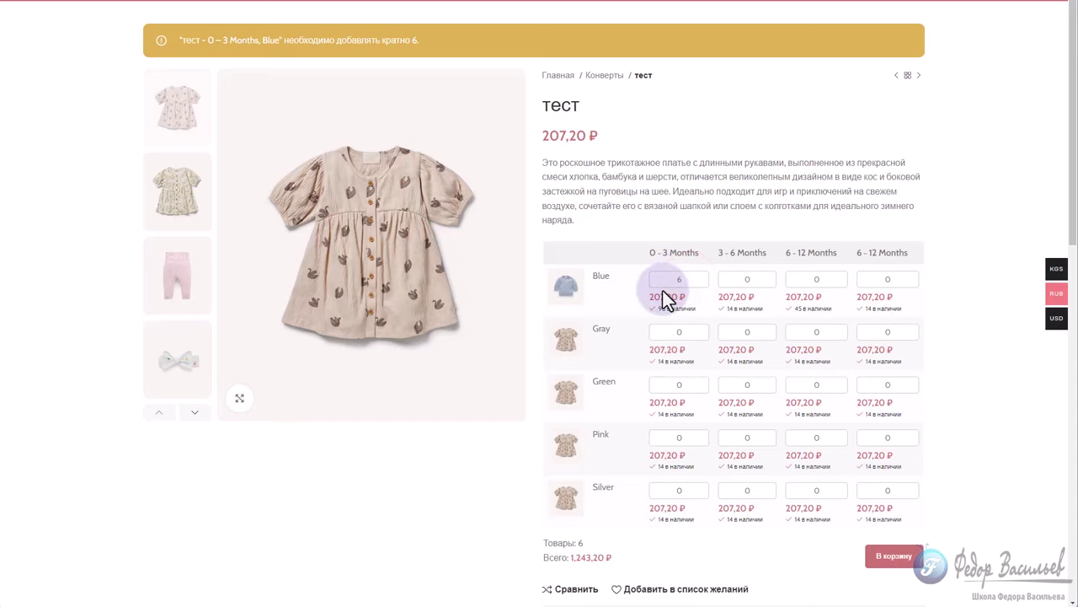
{"action": "left_click", "coordinate": [891, 505]}
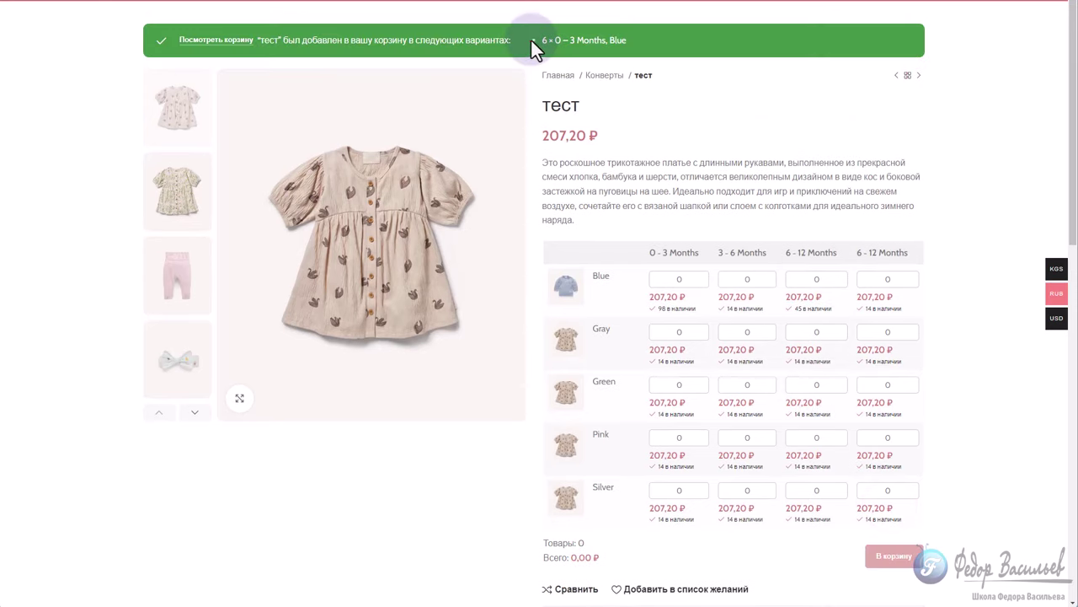
Check the added Blue, 0 - 3 Months variation in the confirmation notice and in the mini cart, and return to the product grid
{"action": "left_click_drag", "start_coordinate": [531, 40], "coordinate": [628, 40]}
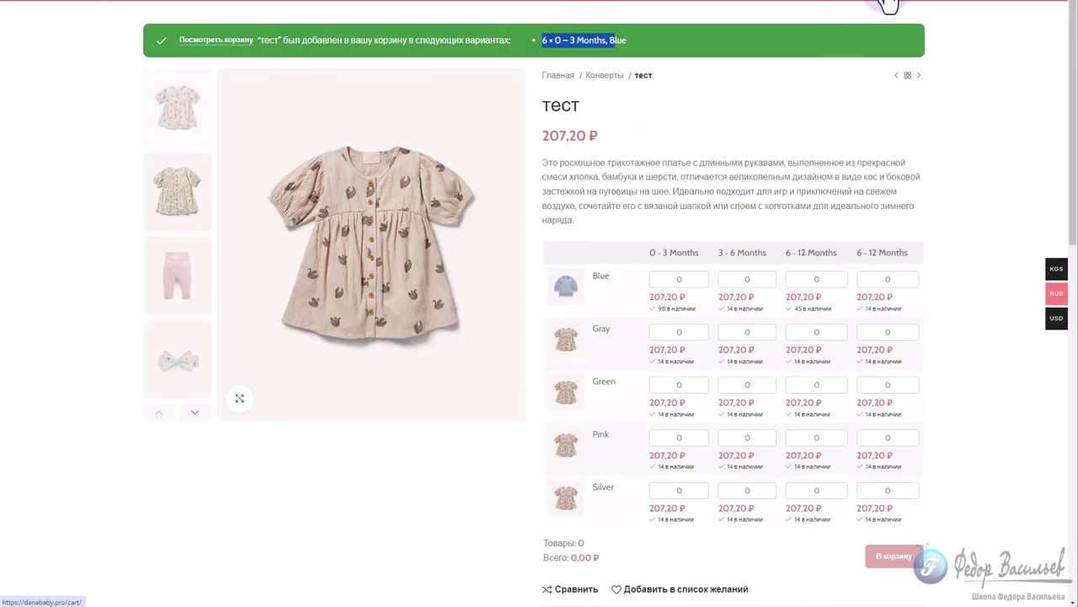
{"action": "left_click", "coordinate": [876, 34]}
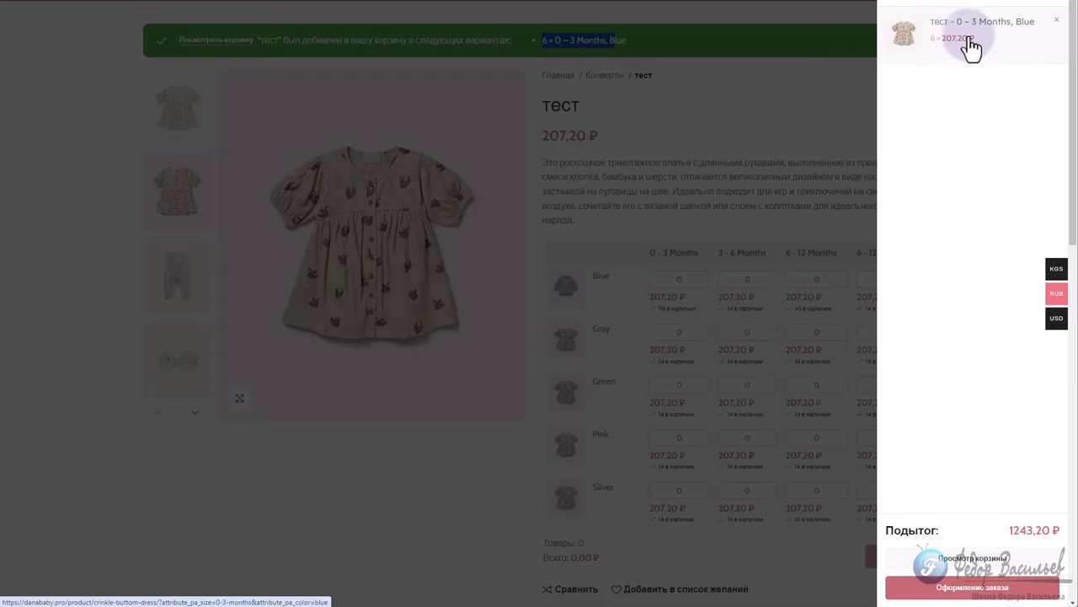
{"action": "left_click", "coordinate": [791, 86]}
{"action": "left_click_drag", "start_coordinate": [689, 278], "coordinate": [655, 279]}
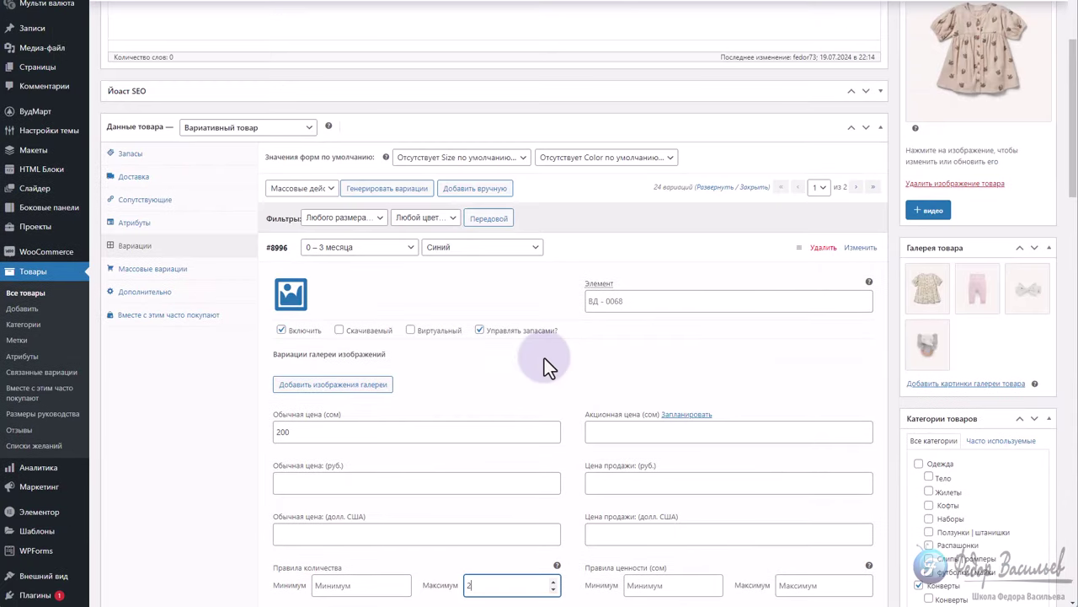
Collapse and reopen the blue, 0 – 3 months variation in the product editor to review its price and quantity settings
{"action": "scroll", "coordinate": [544, 358], "scroll_direction": "down", "scroll_amount": 1}
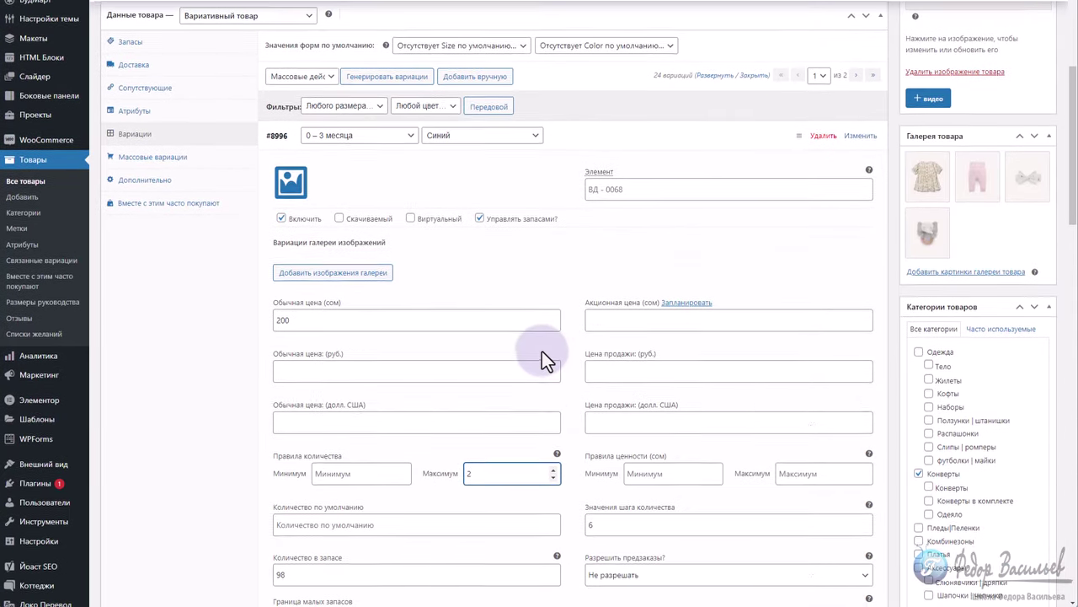
{"action": "scroll", "coordinate": [600, 352], "scroll_direction": "up", "scroll_amount": 1}
{"action": "left_click", "coordinate": [575, 247]}
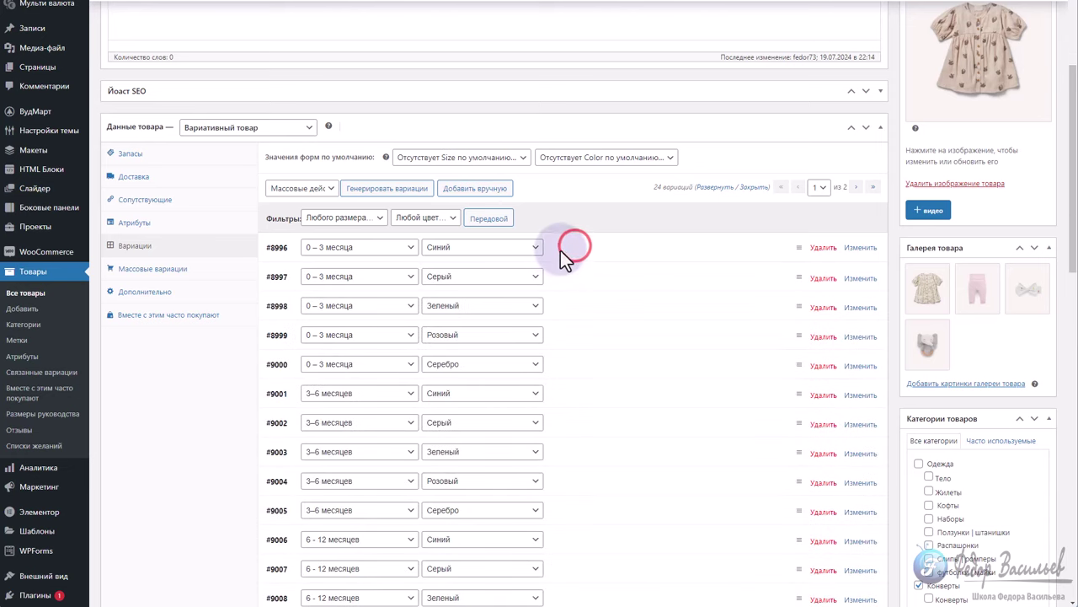
{"action": "left_click", "coordinate": [561, 250]}
{"action": "scroll", "coordinate": [561, 252], "scroll_direction": "down", "scroll_amount": 2}
{"action": "scroll", "coordinate": [561, 252], "scroll_direction": "down", "scroll_amount": 2}
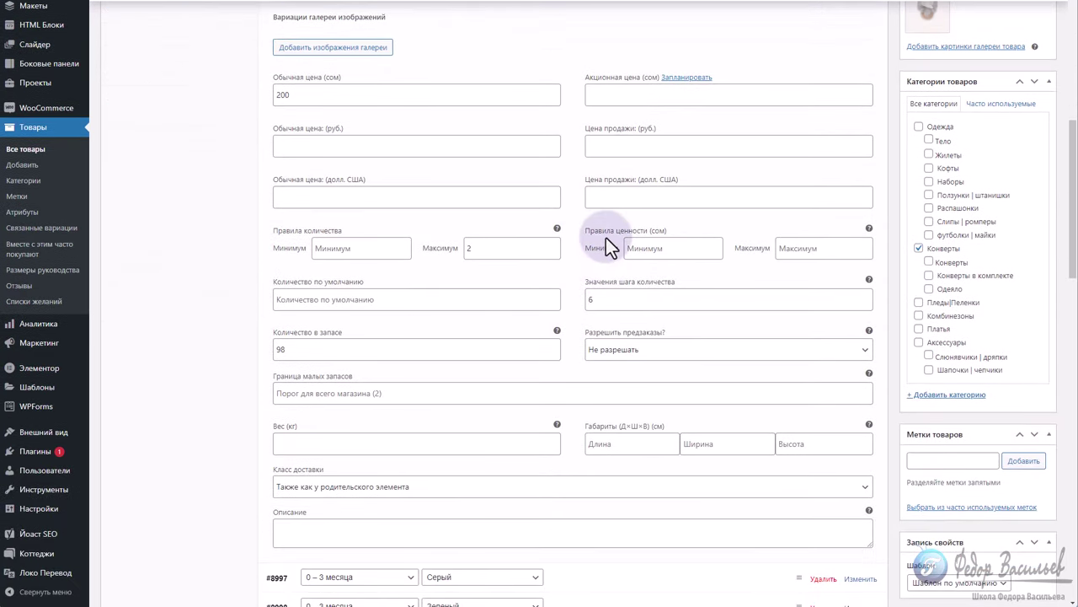
Examine the value rules, quantity step and default quantity fields of the blue, 0 – 3 months variation along with their help tips
{"action": "left_click", "coordinate": [800, 246]}
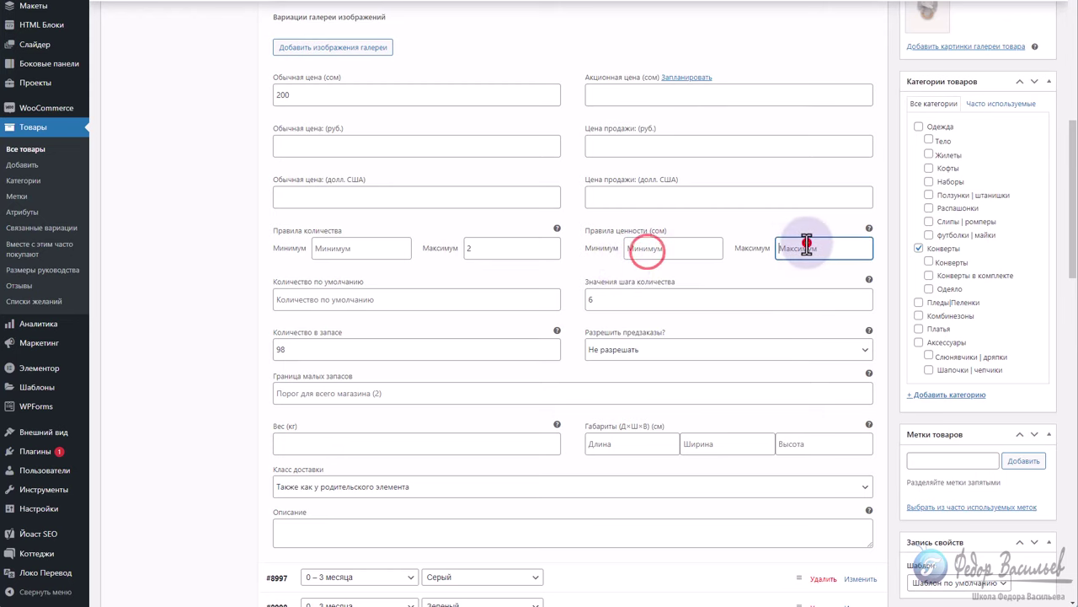
{"action": "mouse_move", "coordinate": [868, 230]}
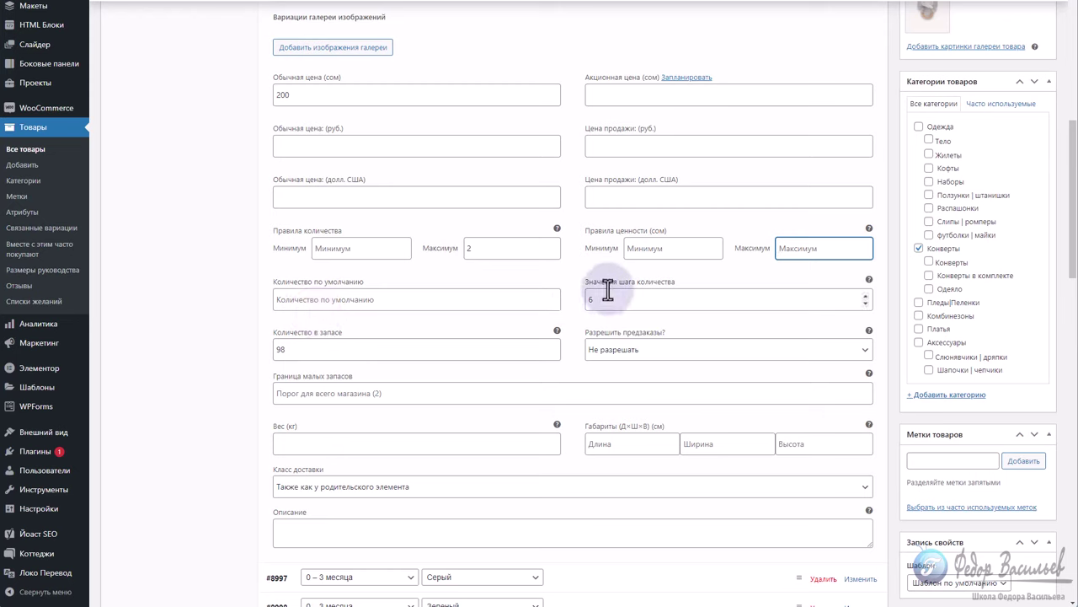
{"action": "mouse_move", "coordinate": [868, 282]}
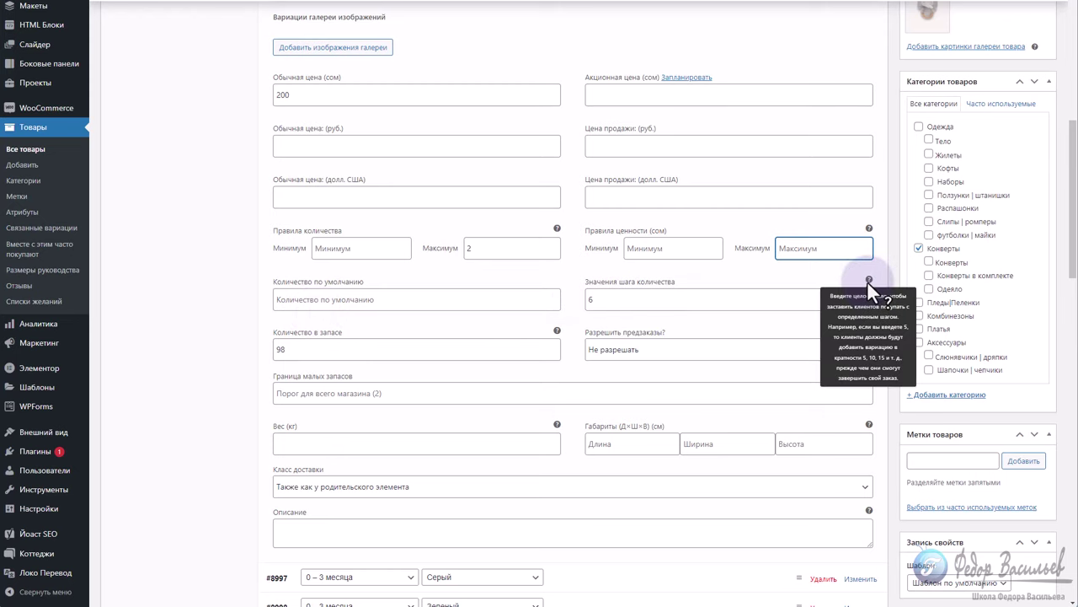
{"action": "left_click", "coordinate": [612, 300]}
{"action": "key", "text": "BackSpace"}
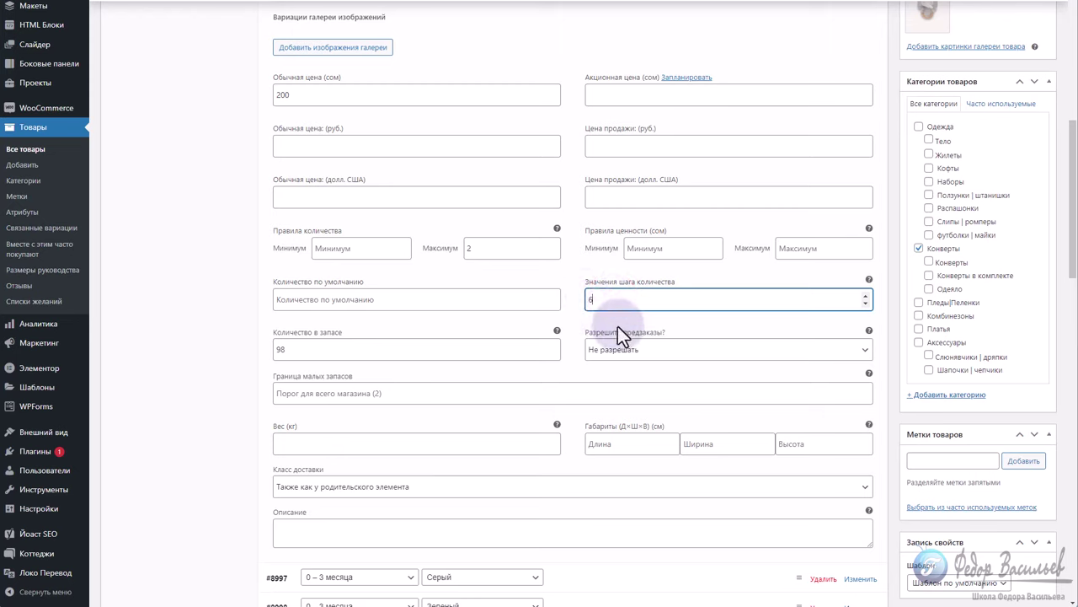
{"action": "left_click", "coordinate": [297, 300]}
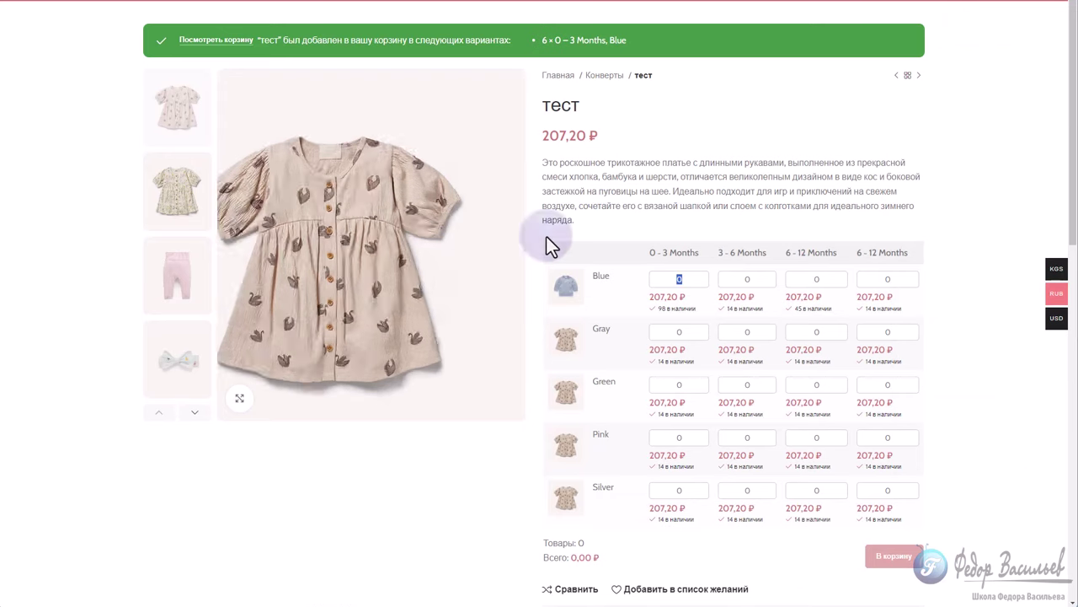
Set the quantity of the Green, 0 - 3 Months variation to 1 in the product page grid
{"action": "double_click", "coordinate": [679, 280]}
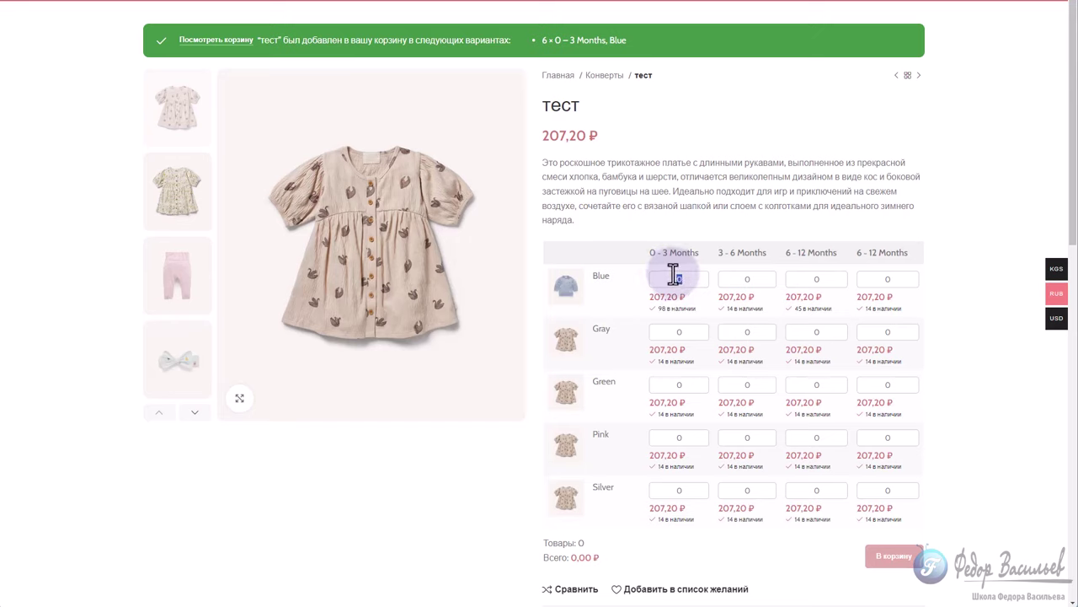
{"action": "left_click", "coordinate": [683, 385]}
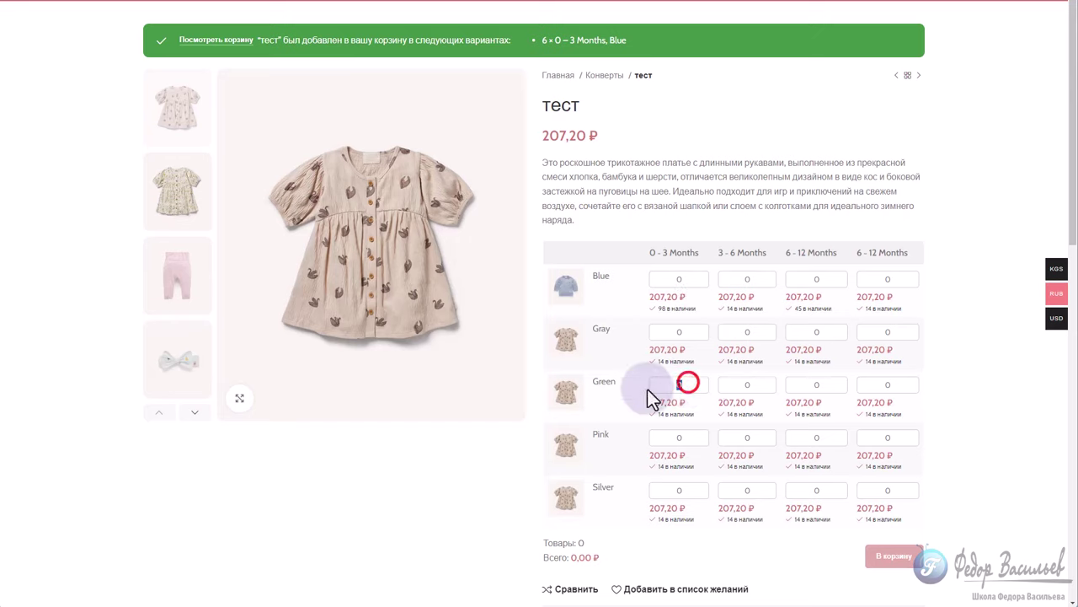
{"action": "type", "text": "1"}
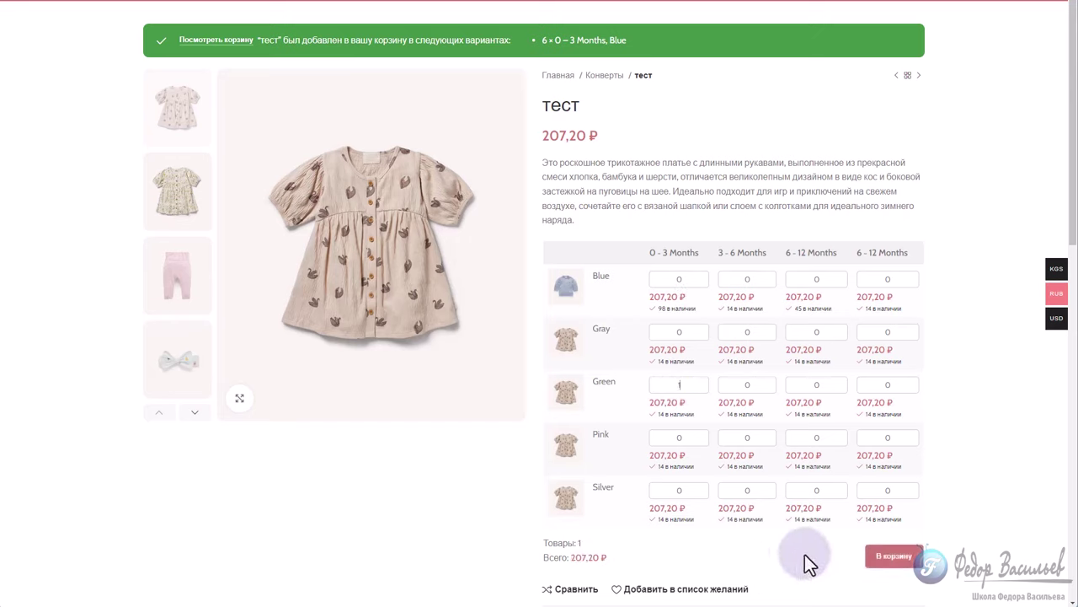
{"action": "left_click", "coordinate": [680, 278]}
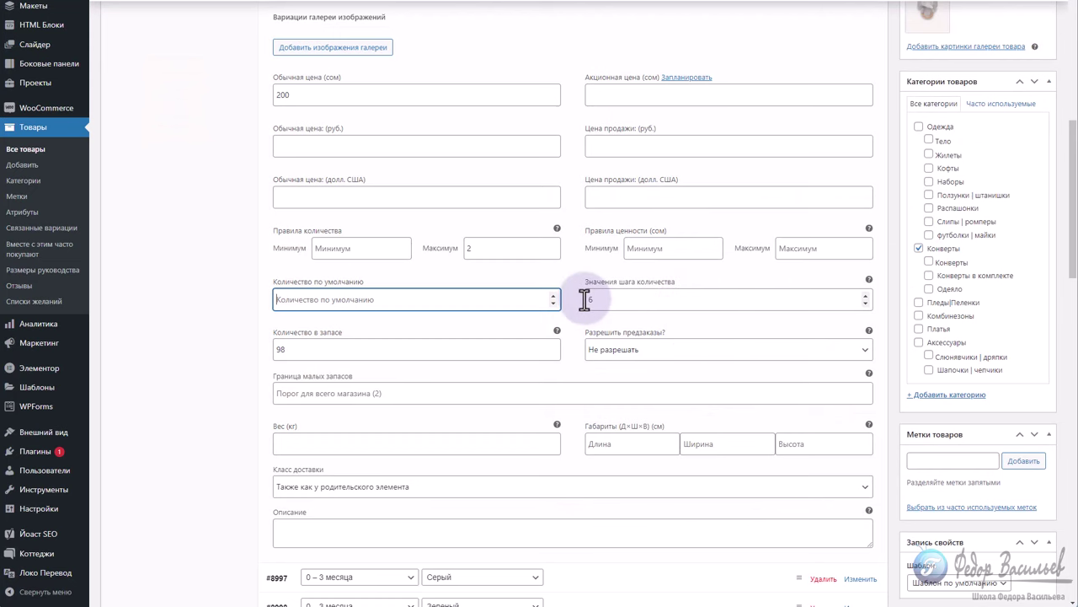
Review the quantity step of the blue, 0 – 3 months variation, then collapse it and look through its size options and the variation list
{"action": "left_click", "coordinate": [608, 303]}
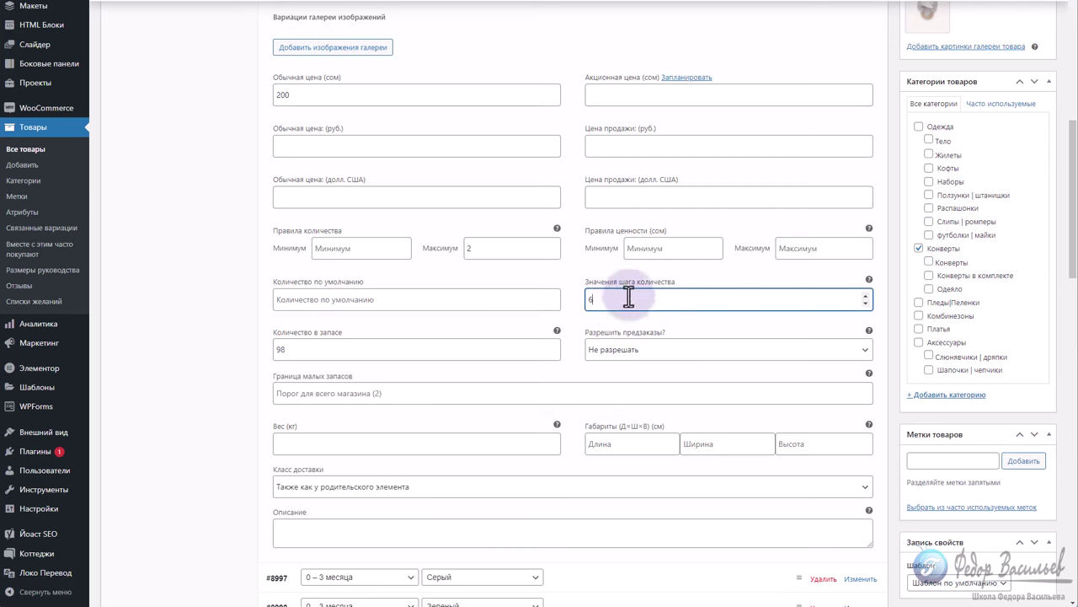
{"action": "scroll", "coordinate": [573, 320], "scroll_direction": "up", "scroll_amount": 3}
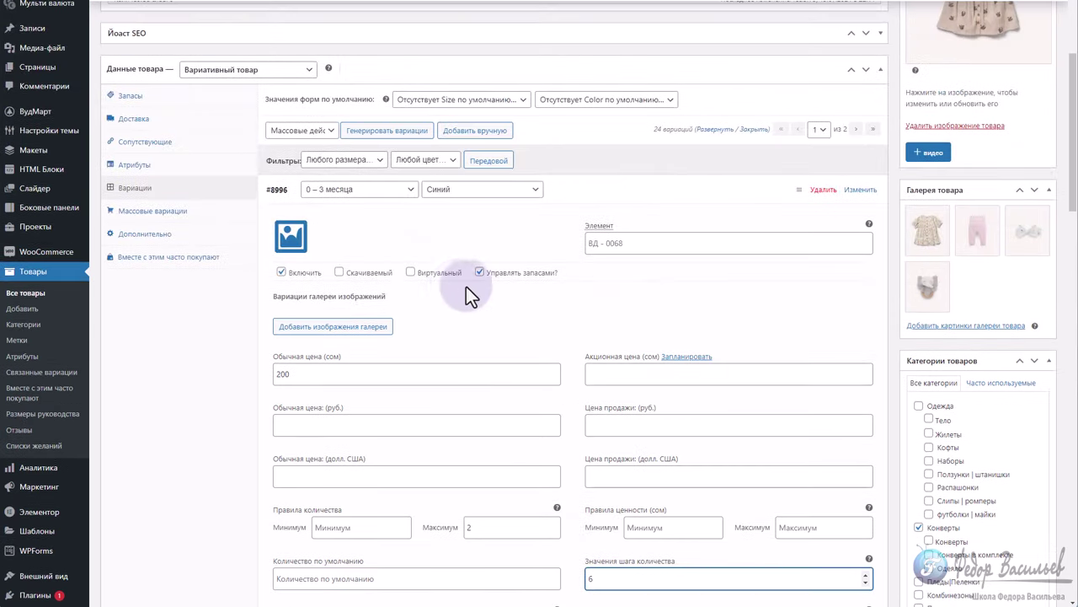
{"action": "left_click", "coordinate": [566, 192]}
{"action": "left_click", "coordinate": [380, 196]}
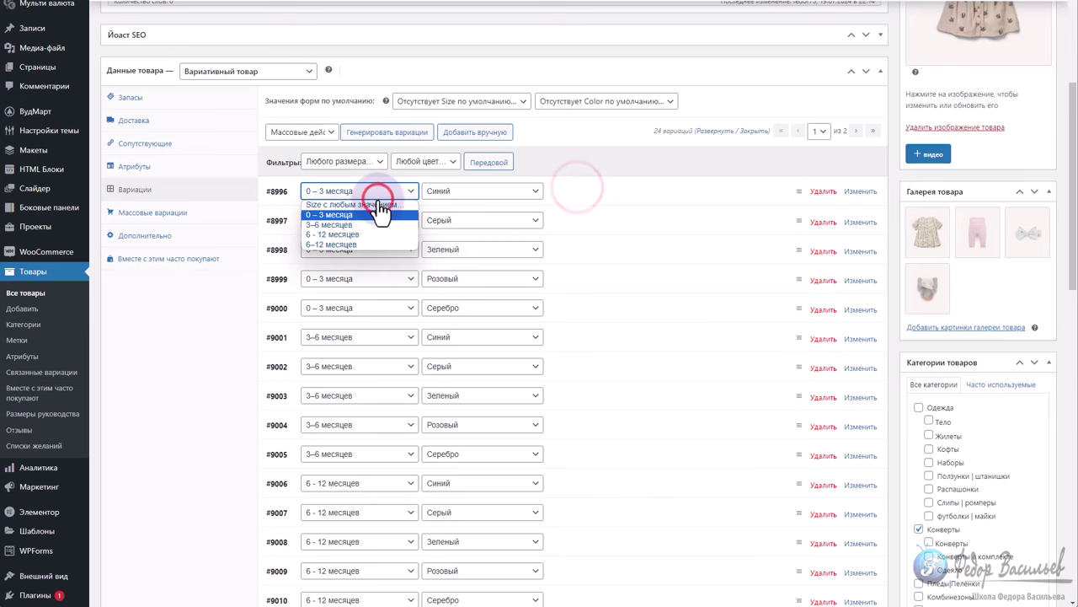
{"action": "left_click", "coordinate": [379, 212]}
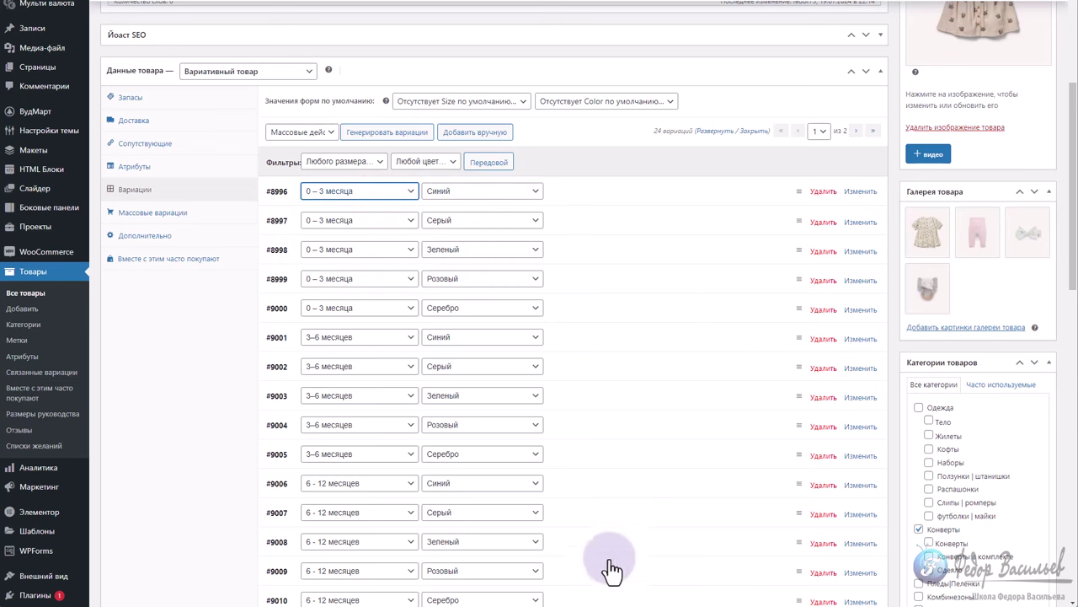
{"action": "scroll", "coordinate": [542, 341], "scroll_direction": "down", "scroll_amount": 1}
{"action": "scroll", "coordinate": [542, 341], "scroll_direction": "down", "scroll_amount": 2}
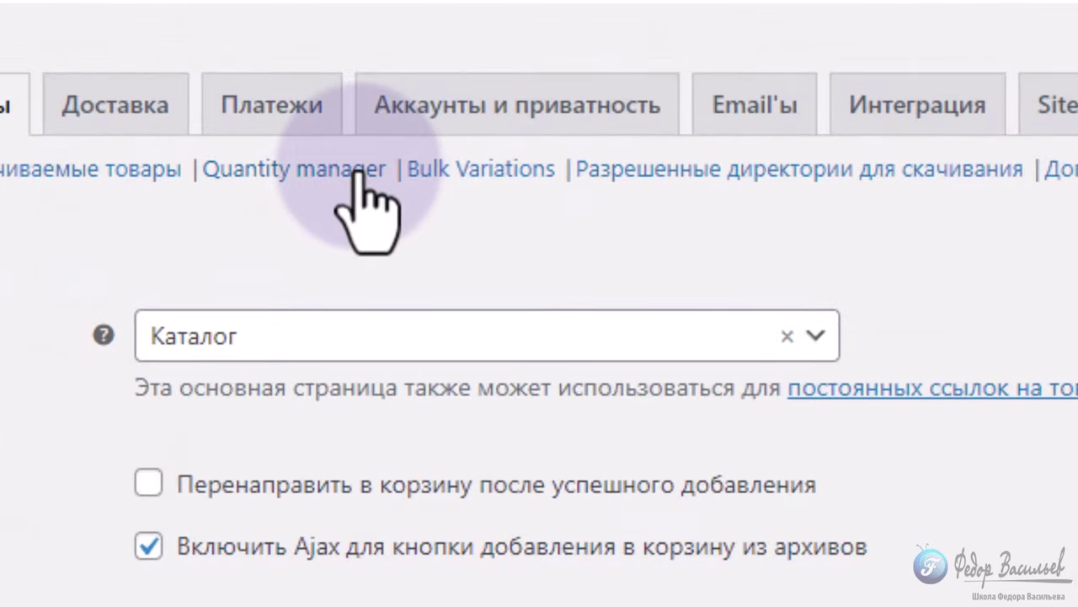
Open the WooCommerce Quantity manager settings in Russian translation and check the help for the order value rules
{"action": "left_click", "coordinate": [303, 54]}
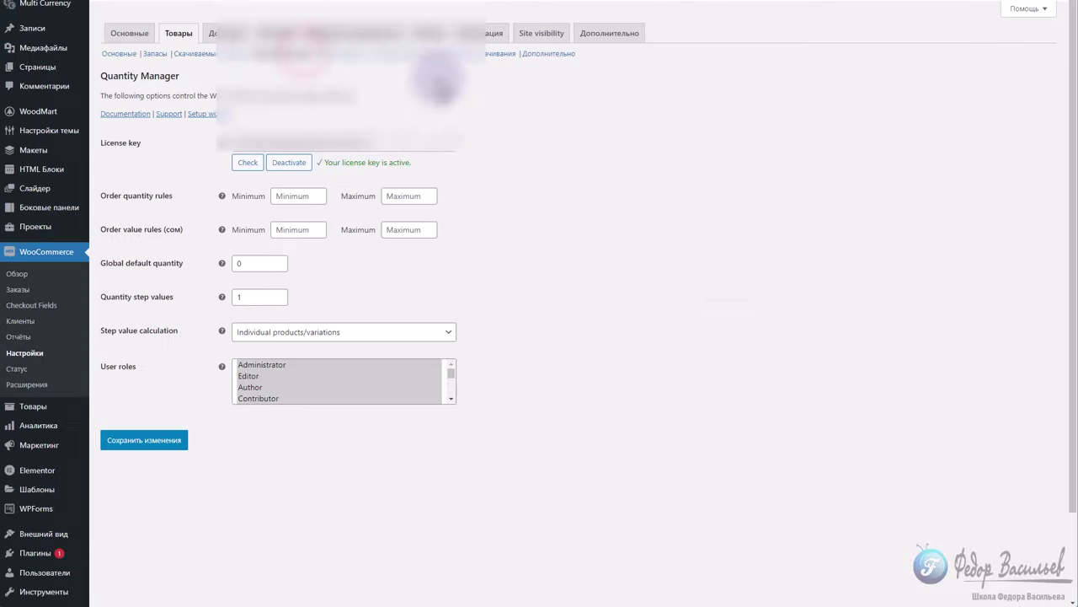
{"action": "right_click", "coordinate": [527, 211]}
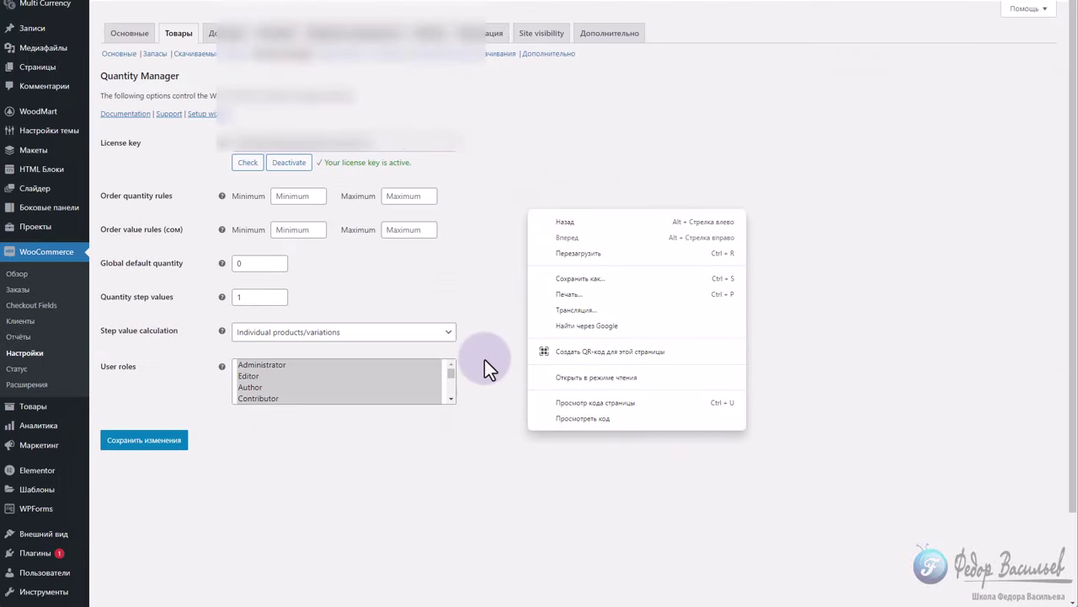
{"action": "left_click", "coordinate": [552, 379]}
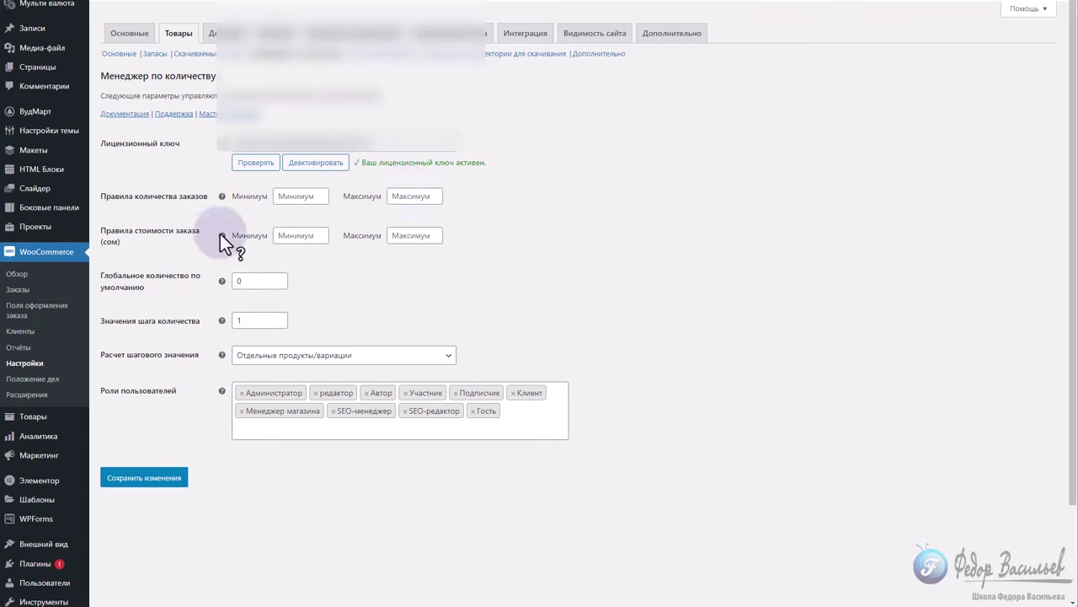
{"action": "mouse_move", "coordinate": [223, 236]}
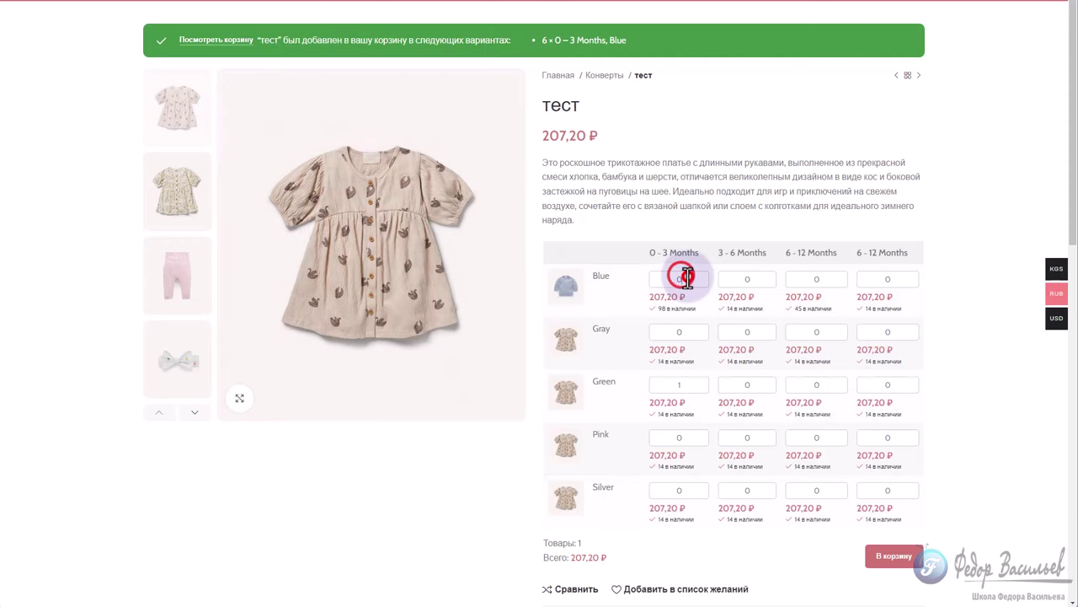
{"action": "double_click", "coordinate": [688, 278]}
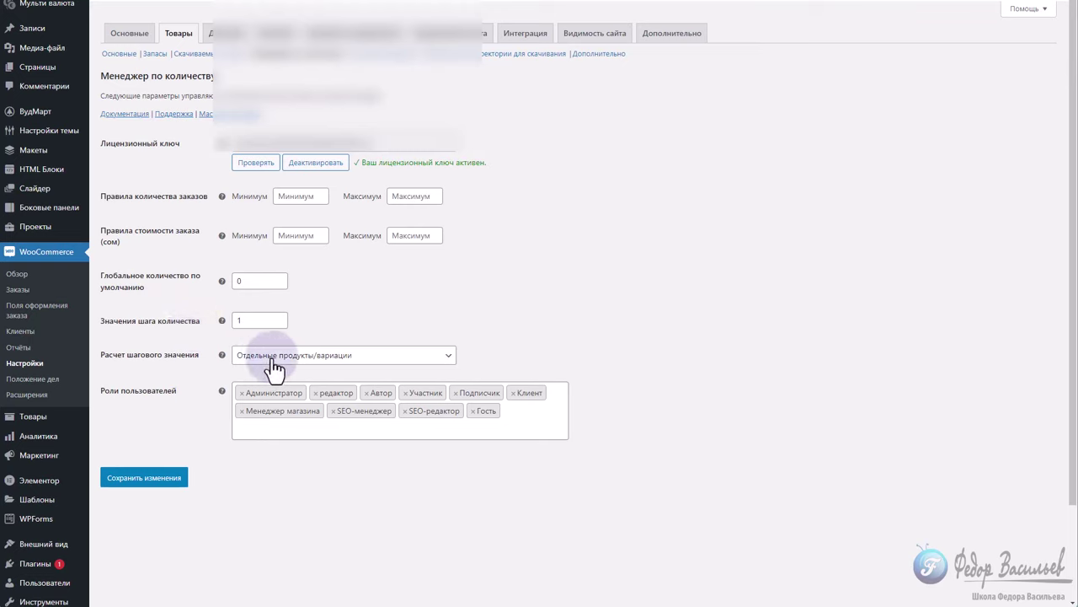
Try the shared-between-products option for the step value calculation, restore the individual products/variations option, and check the user roles help
{"action": "left_click", "coordinate": [344, 355]}
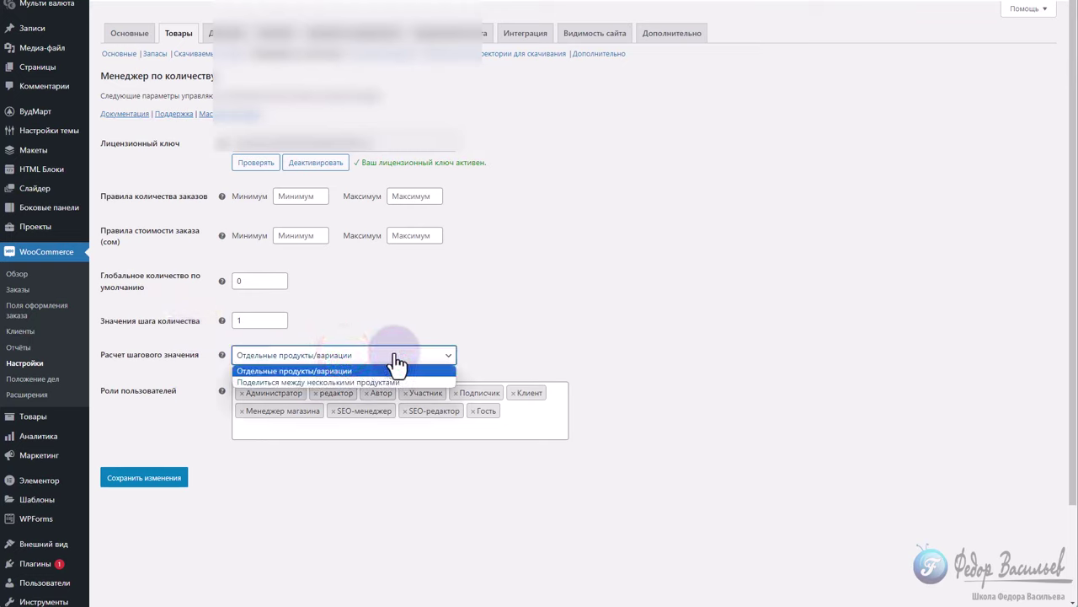
{"action": "left_click", "coordinate": [384, 382]}
{"action": "left_click", "coordinate": [376, 355]}
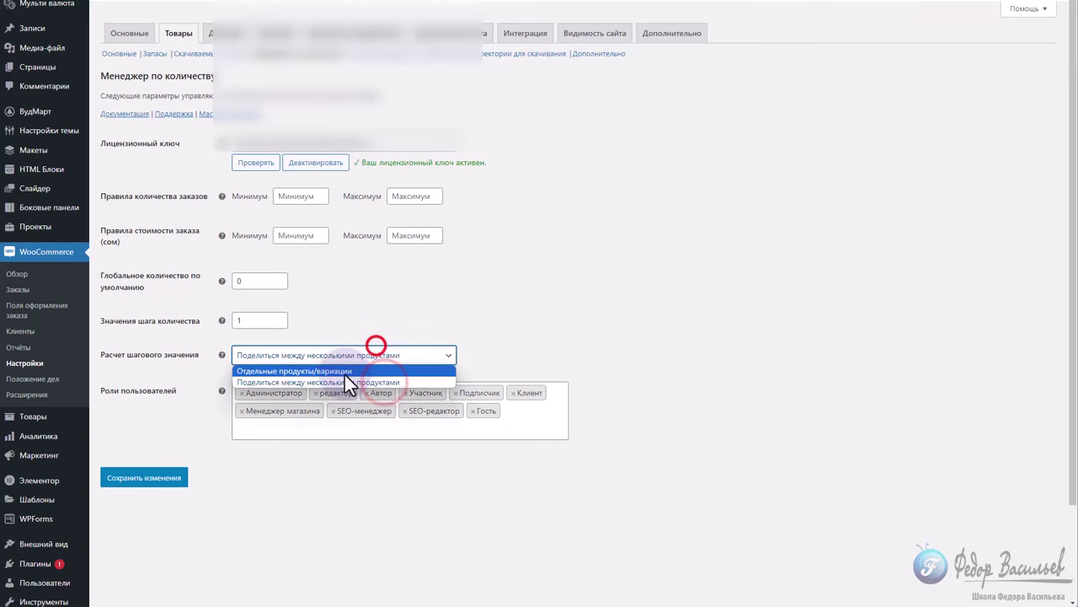
{"action": "left_click", "coordinate": [347, 371]}
{"action": "mouse_move", "coordinate": [223, 389]}
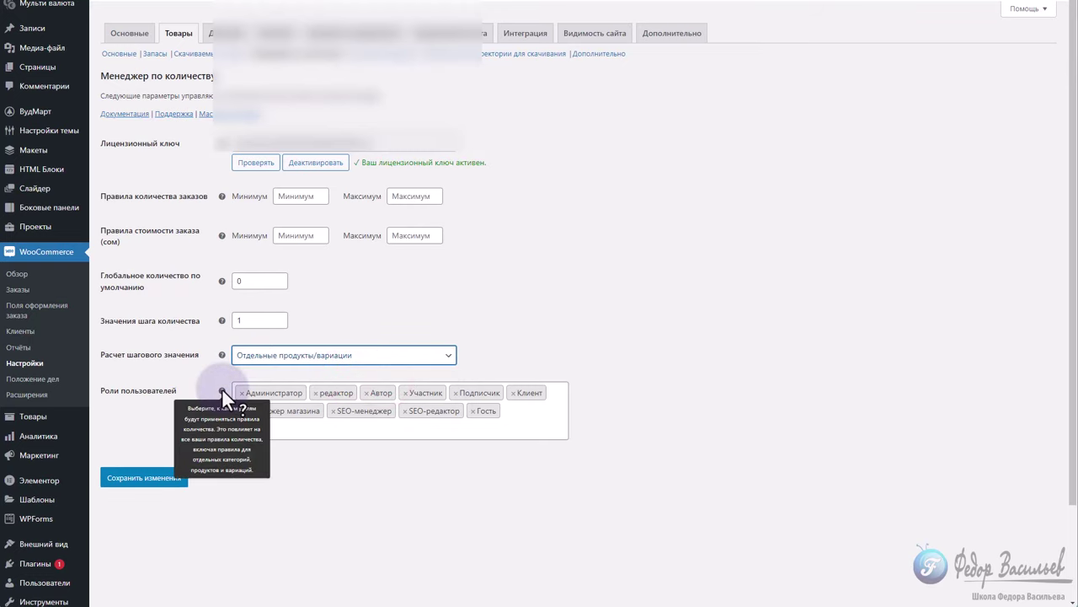